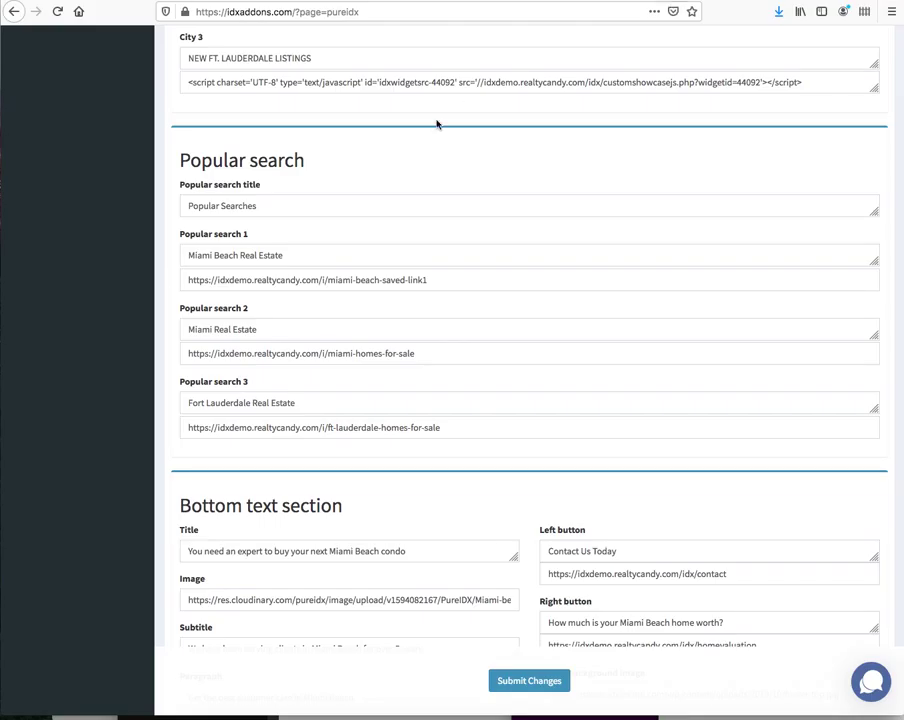
Replace OUR with Y in header Menu item 2, then reload the live site to check its menu
{"action": "scroll", "coordinate": [374, 144], "scroll_direction": "up", "scroll_amount": 15}
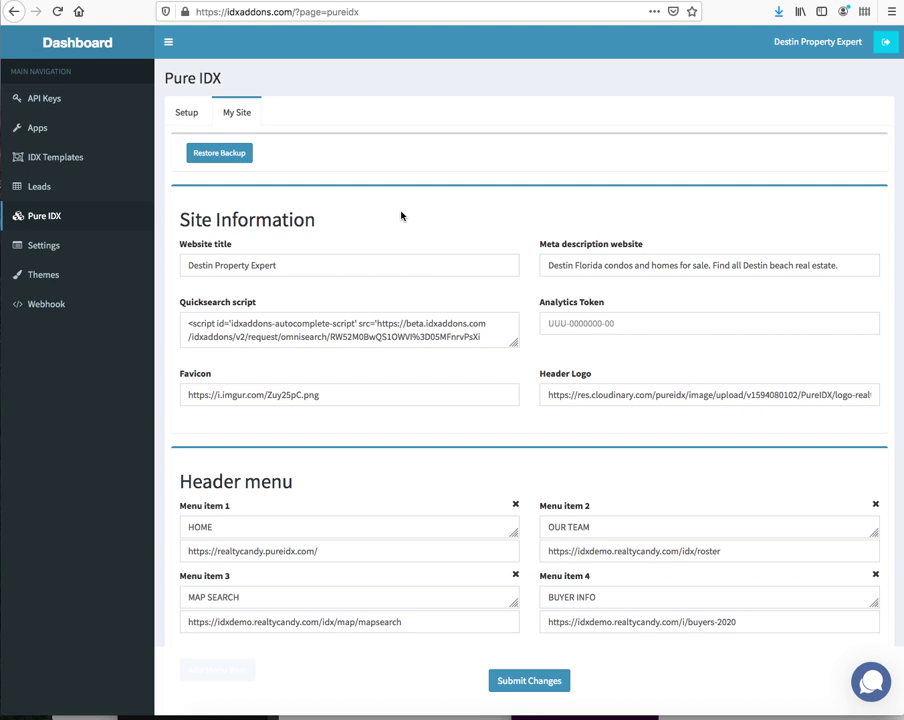
{"action": "scroll", "coordinate": [464, 286], "scroll_direction": "down", "scroll_amount": 3}
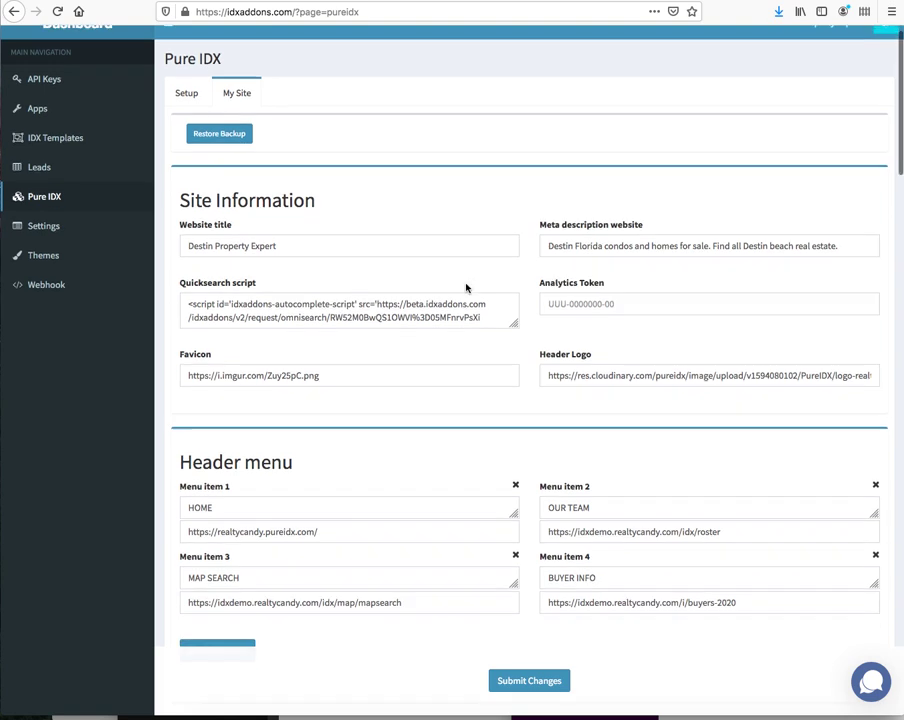
{"action": "scroll", "coordinate": [465, 288], "scroll_direction": "down", "scroll_amount": 1}
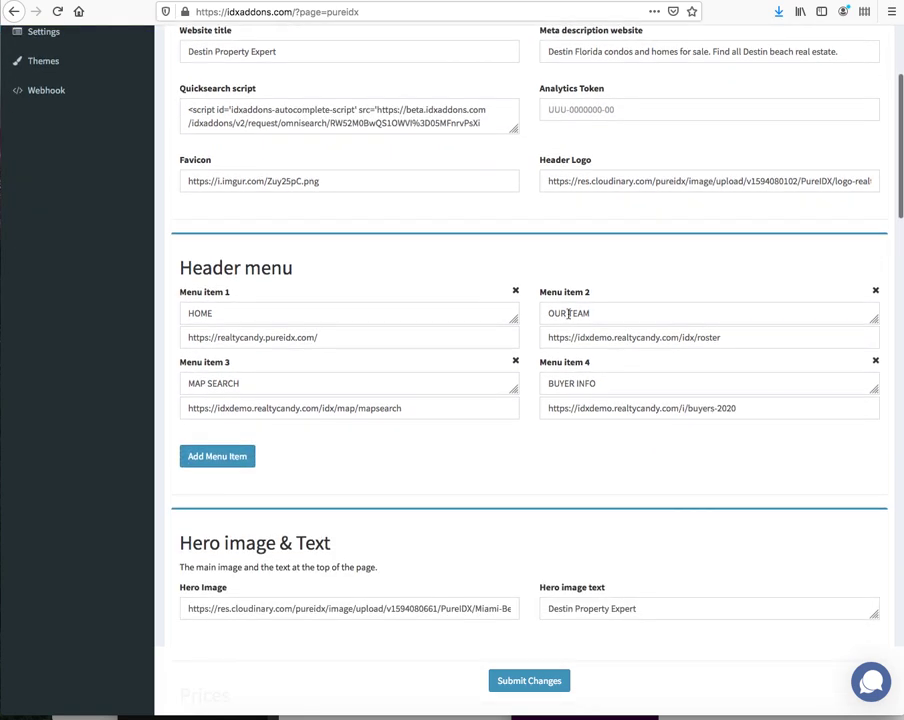
{"action": "left_click_drag", "start_coordinate": [567, 313], "coordinate": [526, 309]}
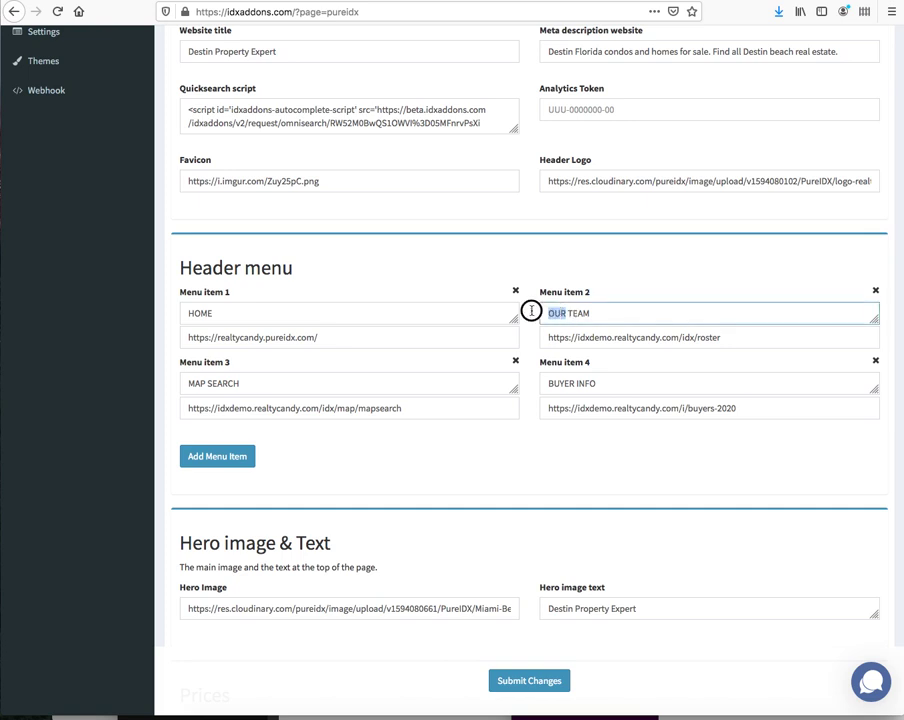
{"action": "type", "text": "Y"}
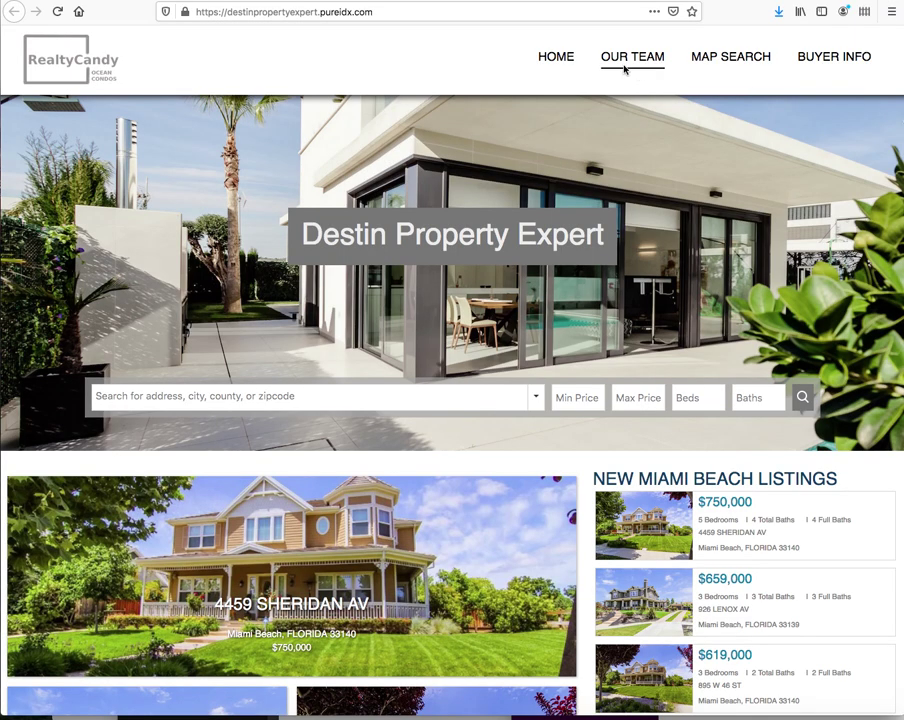
{"action": "key", "text": "super+r"}
{"action": "key", "text": "ctrl+Tab"}
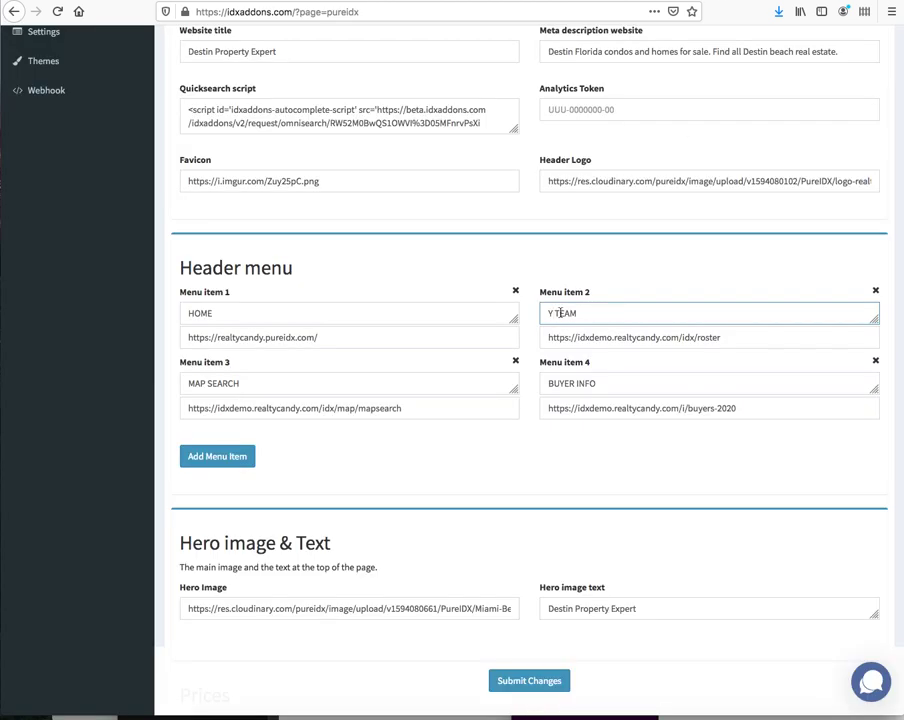
Rename header Menu item 2 to YOUR DESTIN TEAM and Menu item 4 to BUYERS
{"action": "type", "text": "OUR DESTIN"}
{"action": "left_click_drag", "start_coordinate": [572, 381], "coordinate": [620, 380]}
{"action": "key", "text": "BackSpace"}
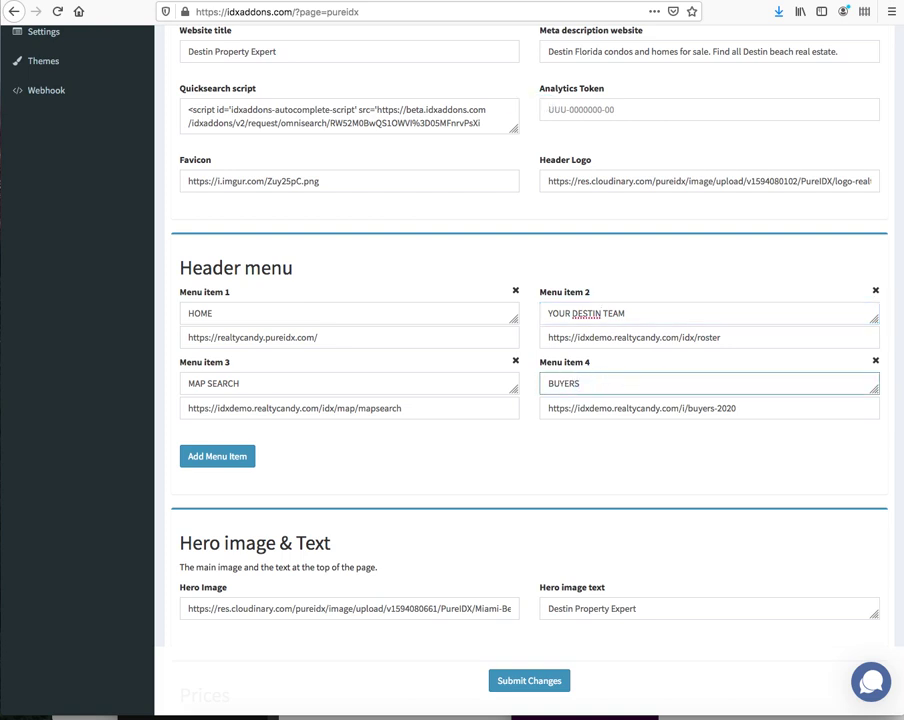
{"action": "left_click", "coordinate": [517, 456]}
Change the hero image text to Destin Property Experts and submit the changes
{"action": "scroll", "coordinate": [517, 456], "scroll_direction": "down", "scroll_amount": 2}
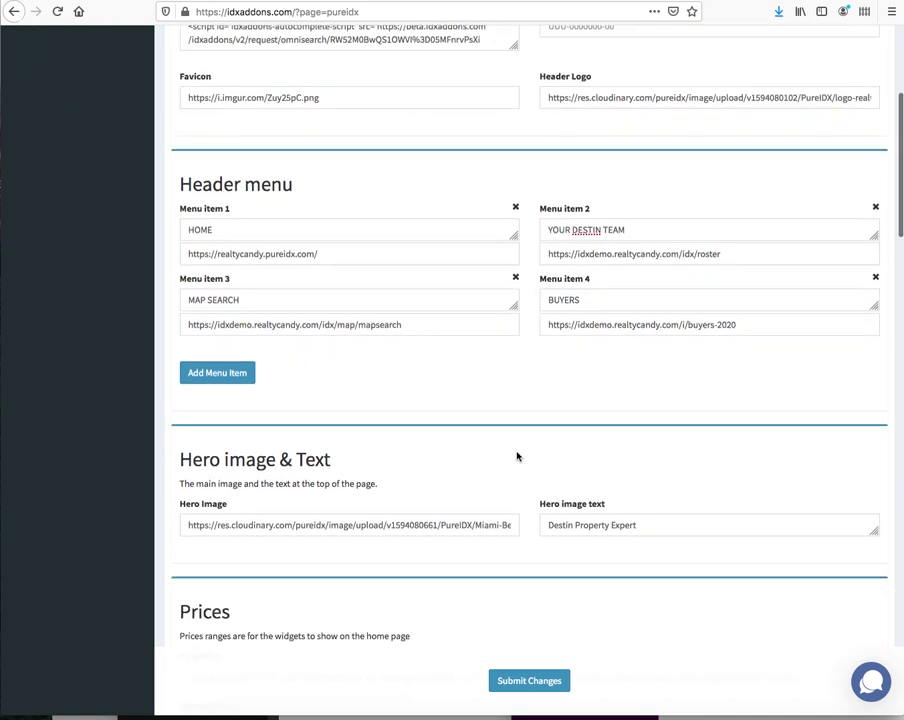
{"action": "scroll", "coordinate": [516, 454], "scroll_direction": "down", "scroll_amount": 5}
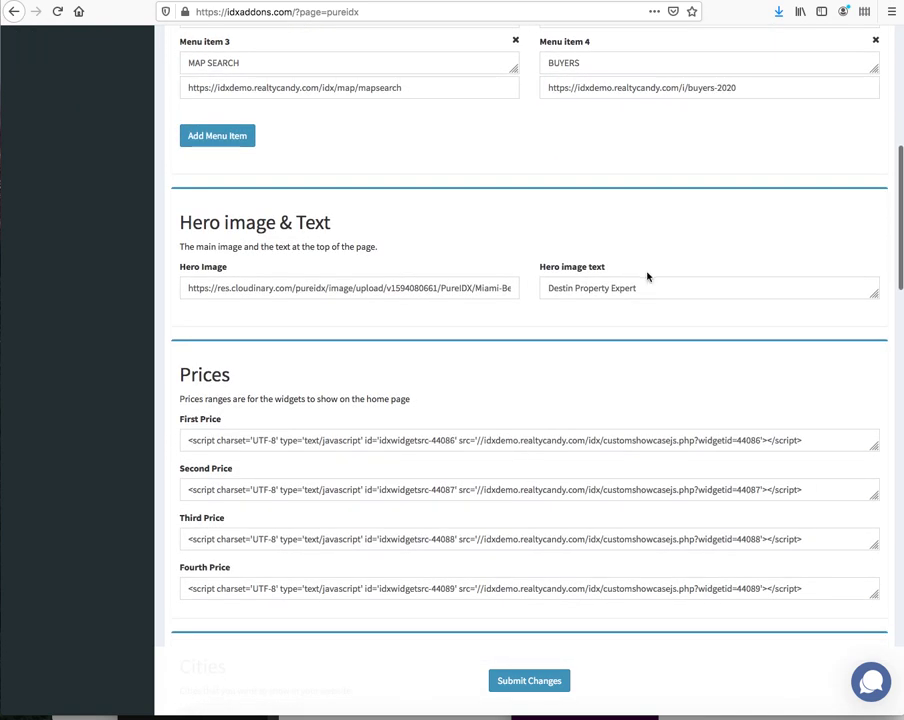
{"action": "left_click", "coordinate": [635, 288]}
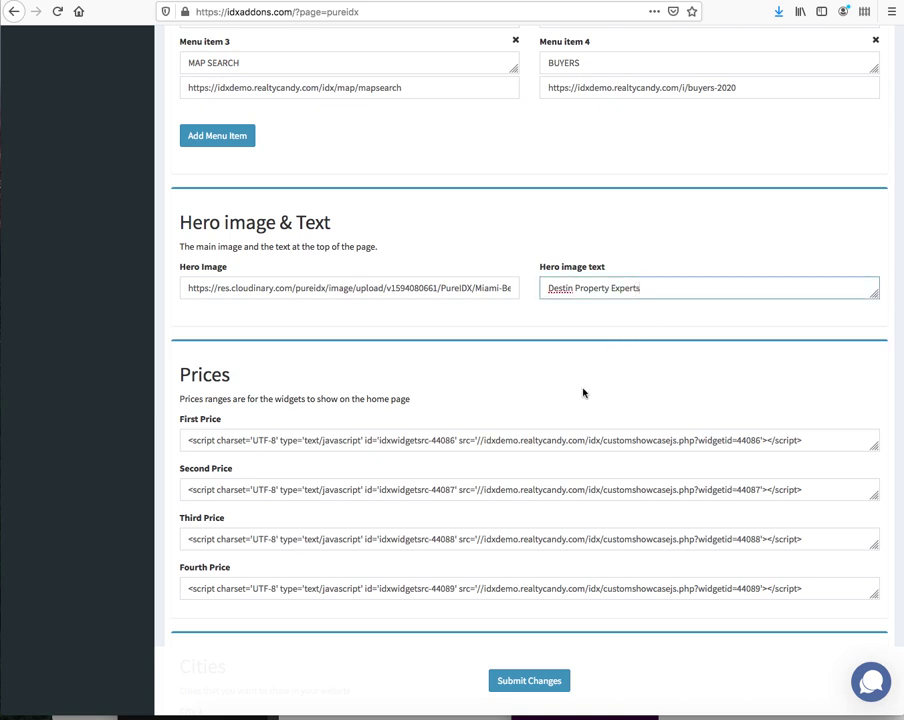
{"action": "left_click", "coordinate": [533, 682]}
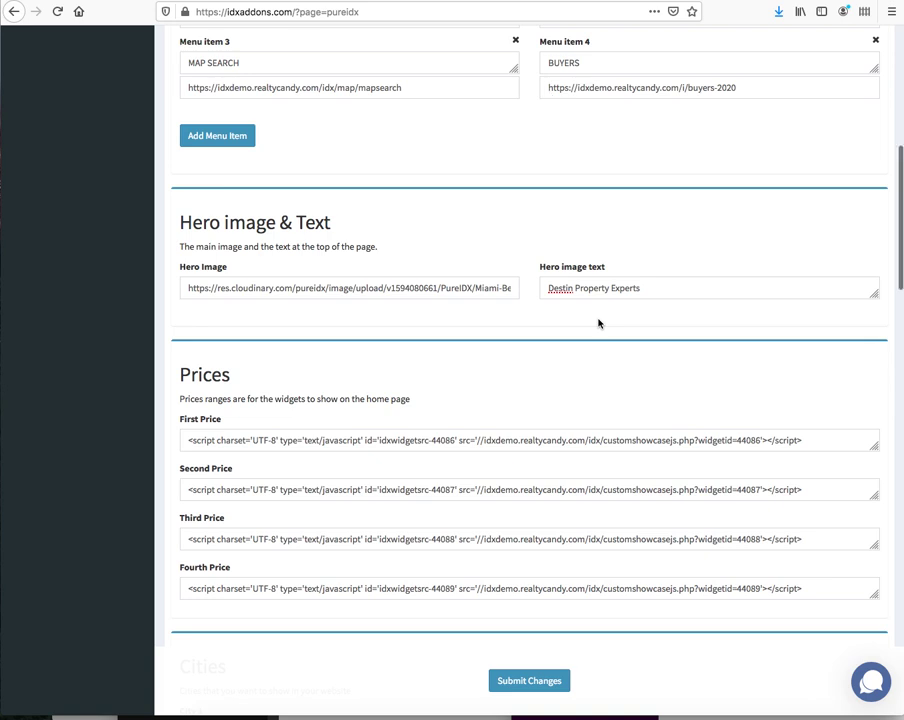
{"action": "scroll", "coordinate": [598, 323], "scroll_direction": "up", "scroll_amount": 10}
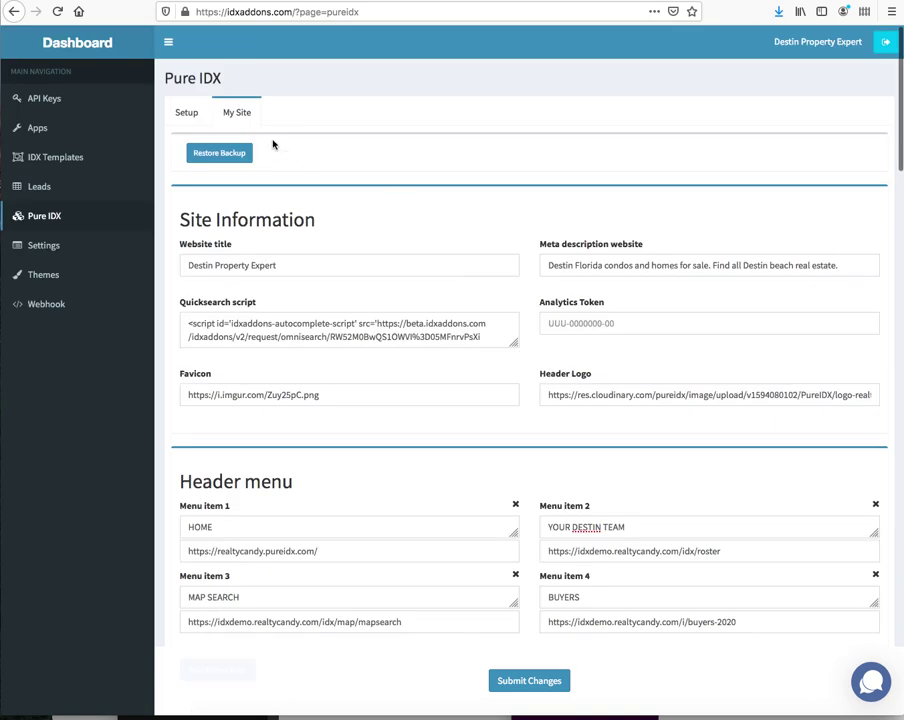
{"action": "left_click", "coordinate": [229, 154]}
{"action": "left_click", "coordinate": [390, 106]}
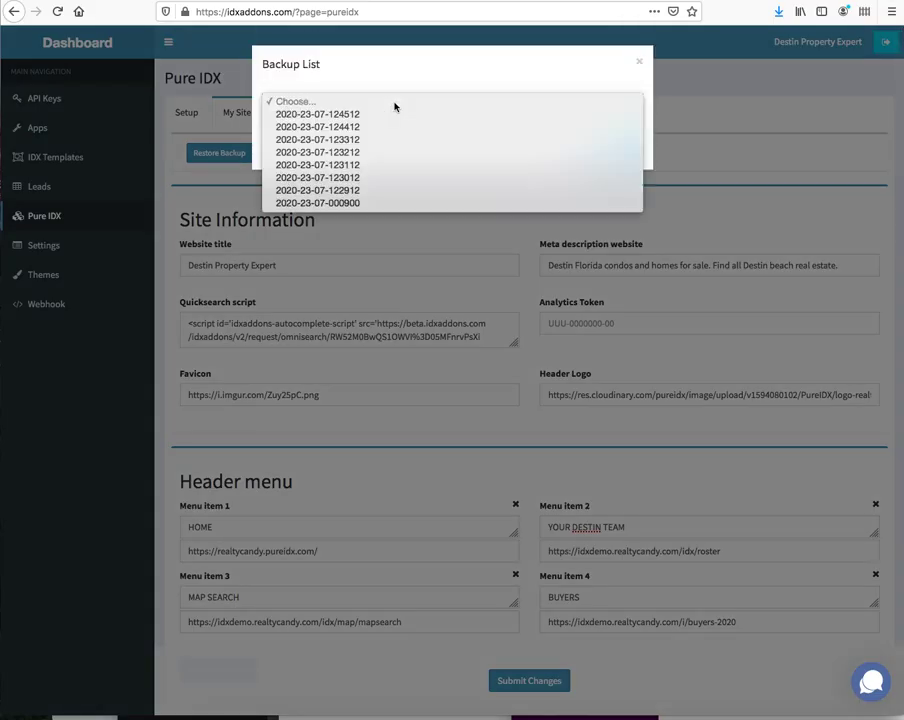
{"action": "left_click", "coordinate": [342, 146]}
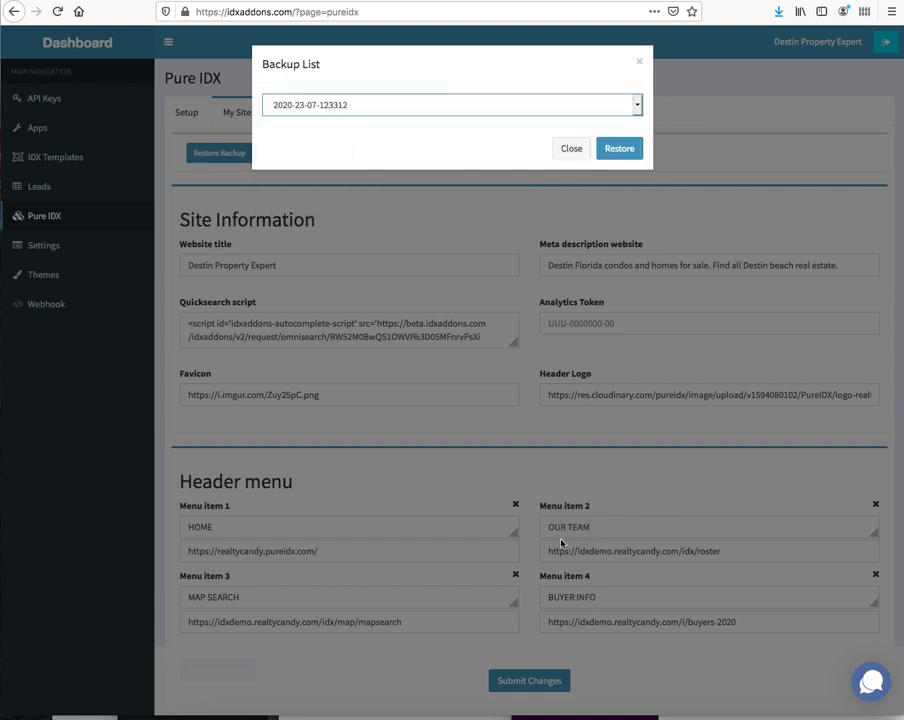
{"action": "left_click", "coordinate": [342, 105]}
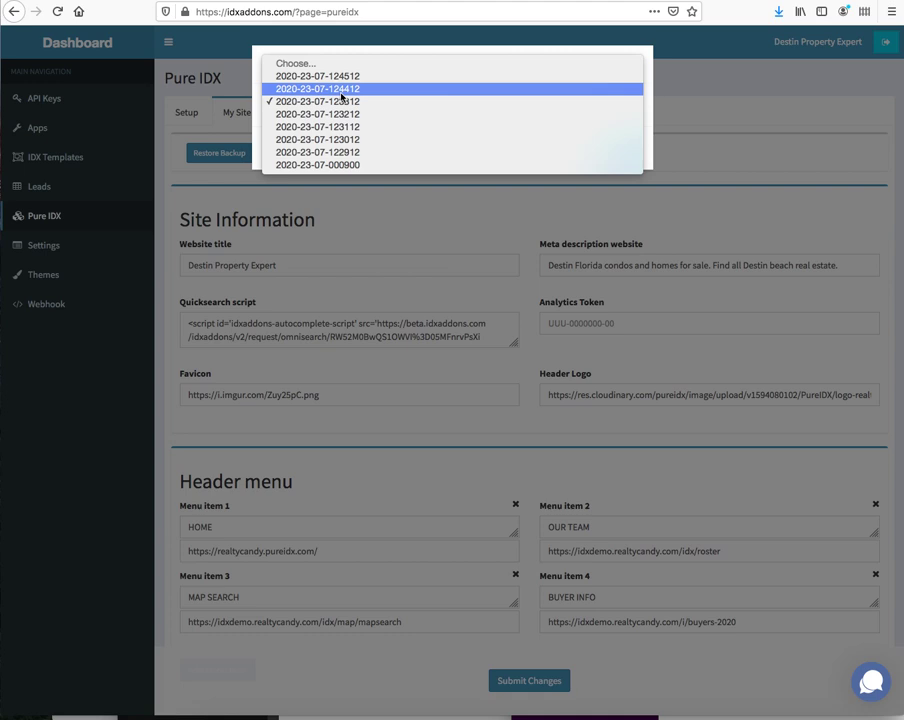
{"action": "left_click", "coordinate": [341, 92]}
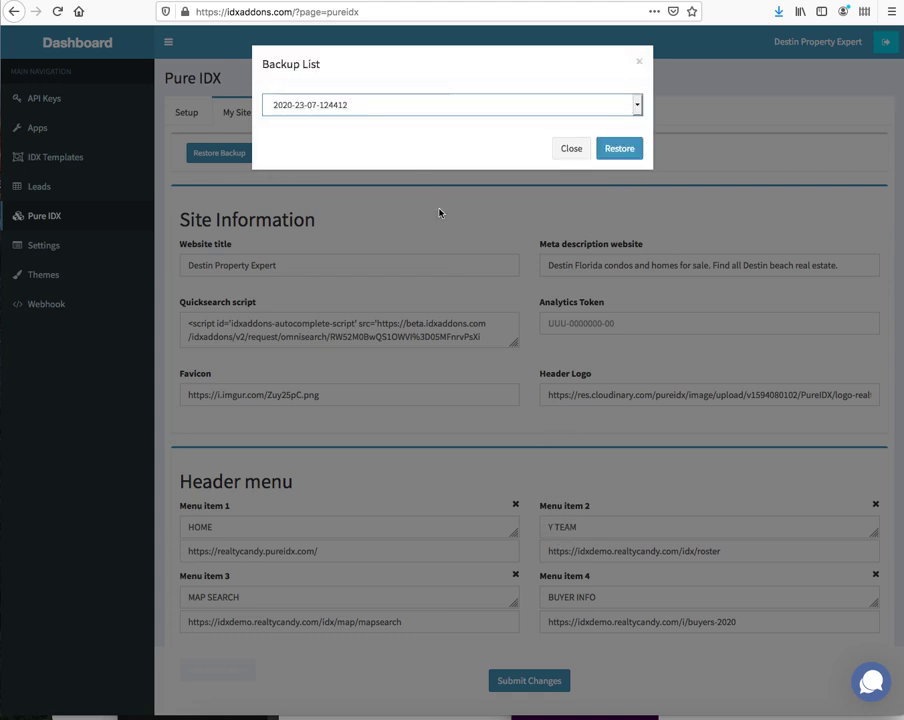
{"action": "left_click", "coordinate": [373, 106]}
{"action": "left_click", "coordinate": [363, 89]}
{"action": "left_click", "coordinate": [394, 110]}
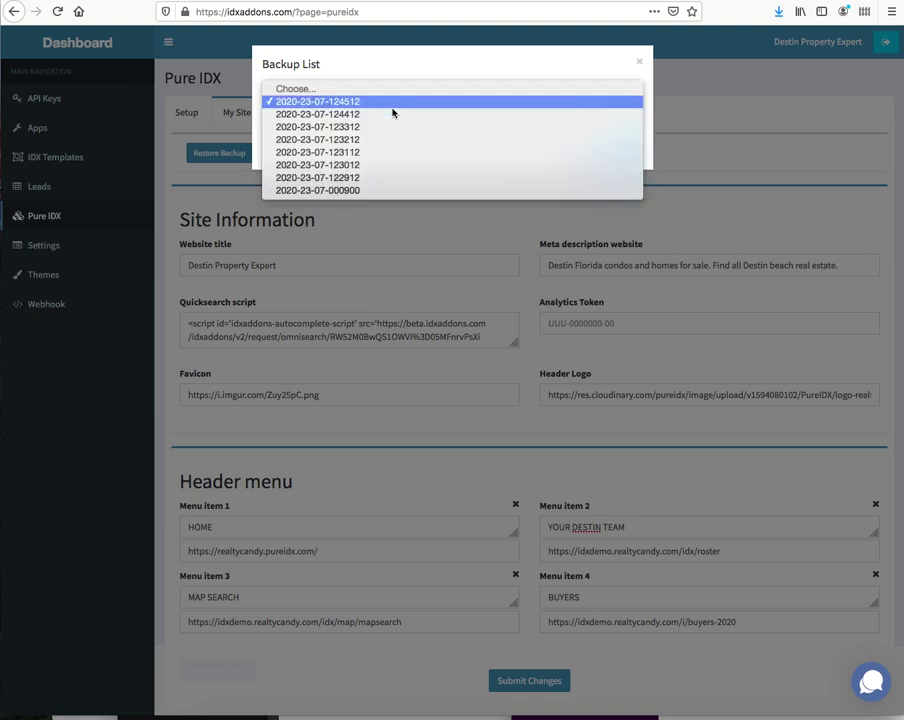
{"action": "left_click", "coordinate": [371, 165]}
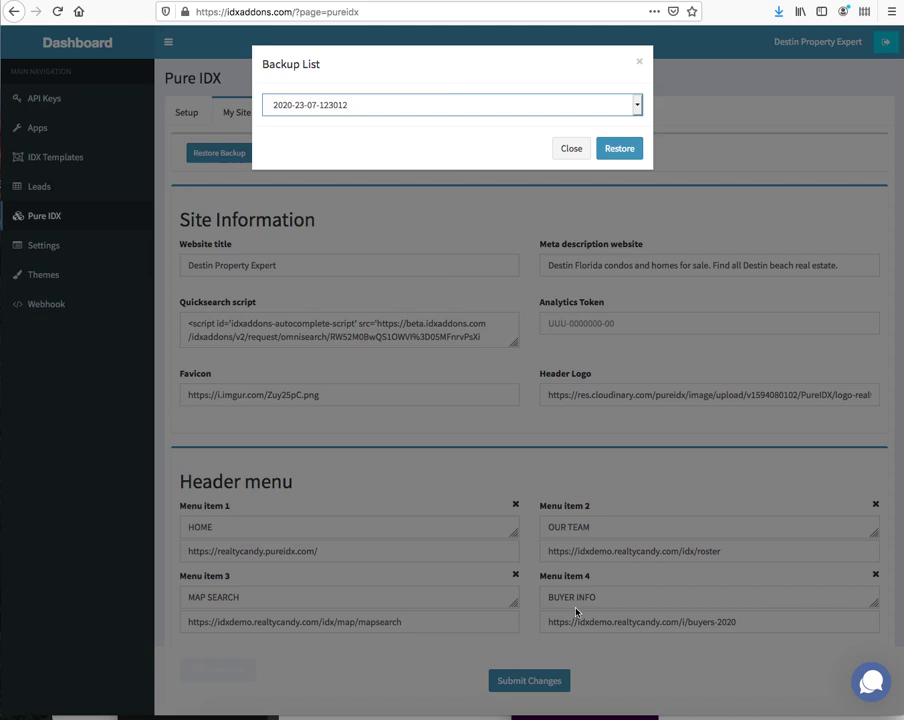
{"action": "scroll", "coordinate": [561, 486], "scroll_direction": "down", "scroll_amount": 1}
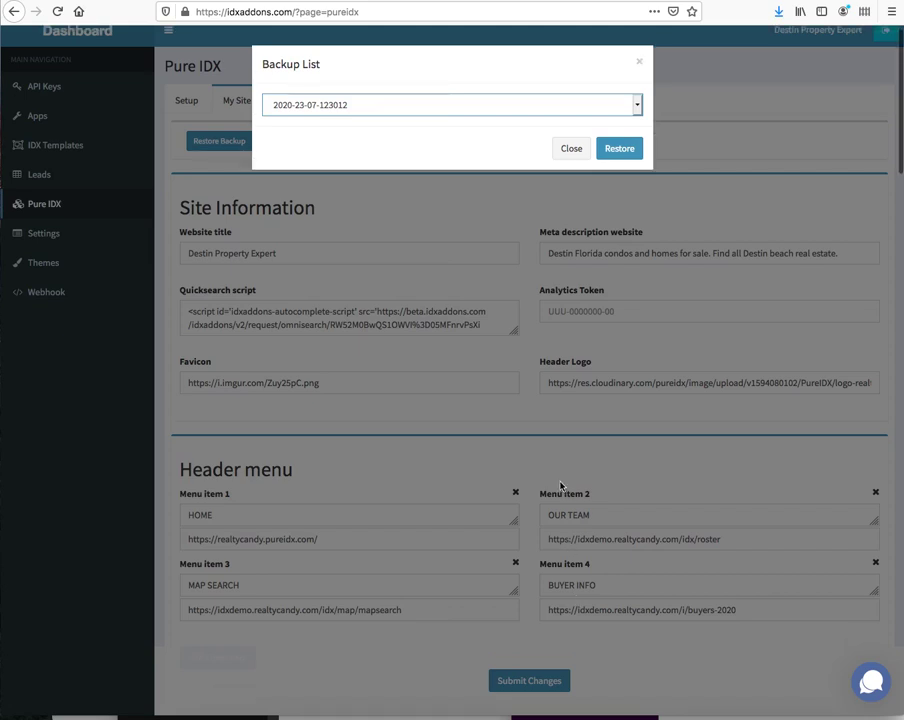
{"action": "scroll", "coordinate": [561, 486], "scroll_direction": "down", "scroll_amount": 5}
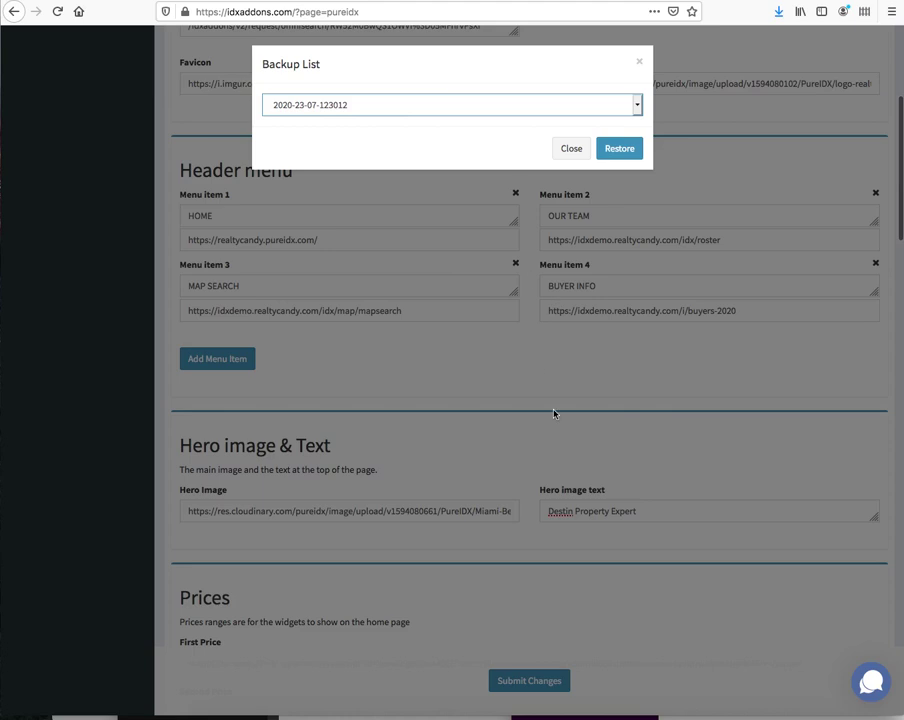
{"action": "scroll", "coordinate": [554, 413], "scroll_direction": "down", "scroll_amount": 15}
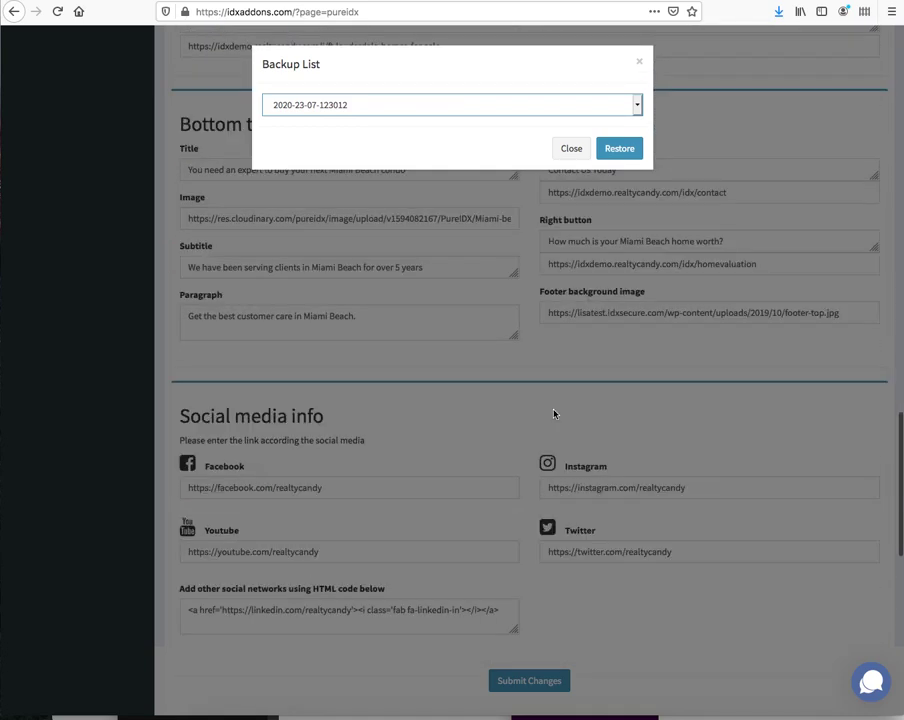
{"action": "scroll", "coordinate": [554, 413], "scroll_direction": "up", "scroll_amount": 20}
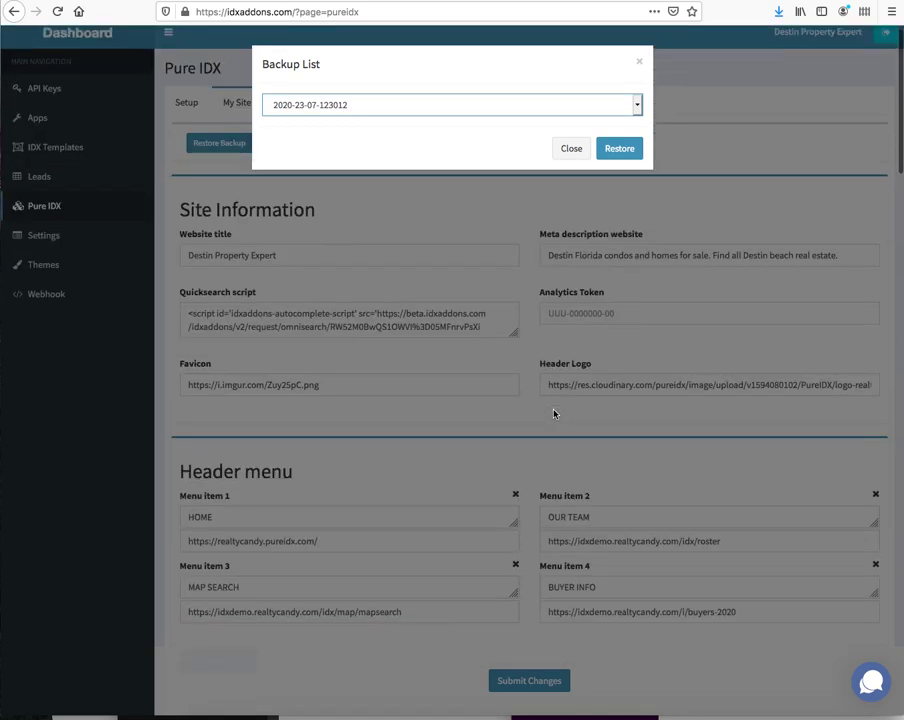
{"action": "scroll", "coordinate": [554, 413], "scroll_direction": "down", "scroll_amount": 4}
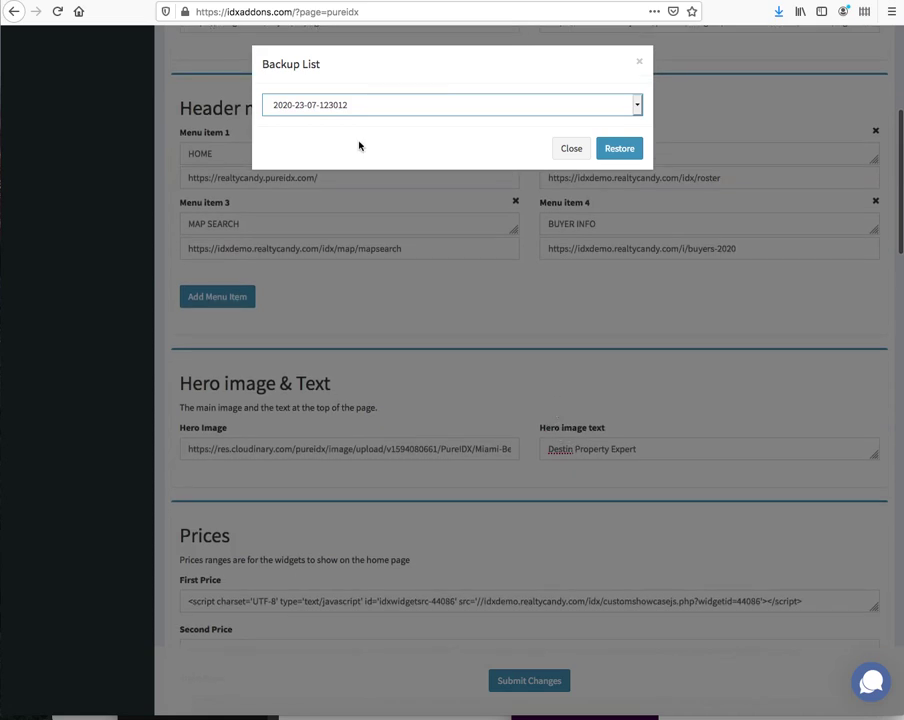
{"action": "left_click", "coordinate": [362, 105]}
{"action": "left_click", "coordinate": [346, 136]}
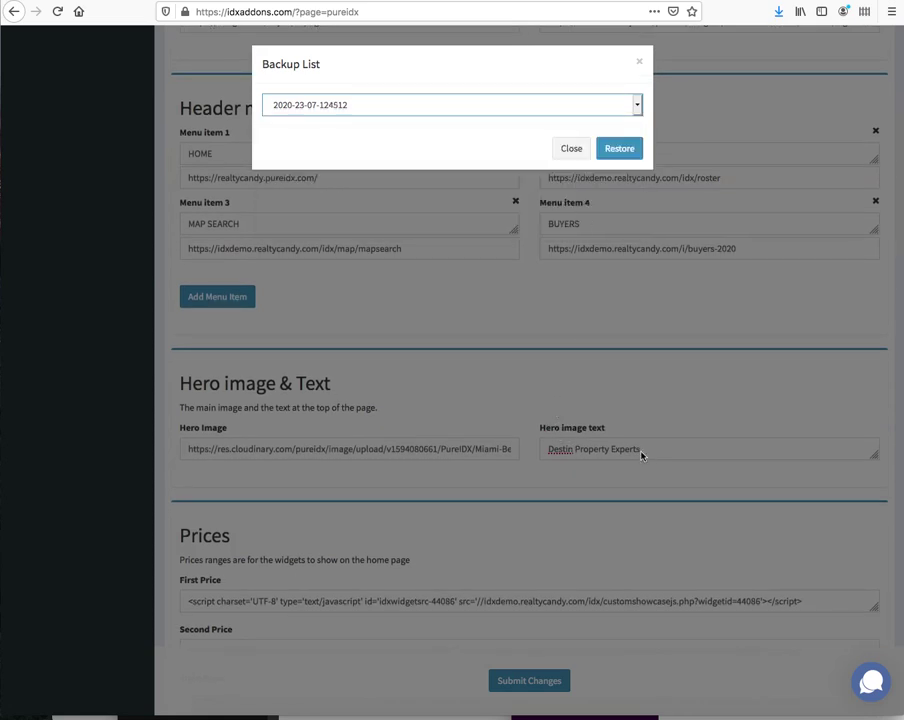
{"action": "left_click", "coordinate": [394, 106]}
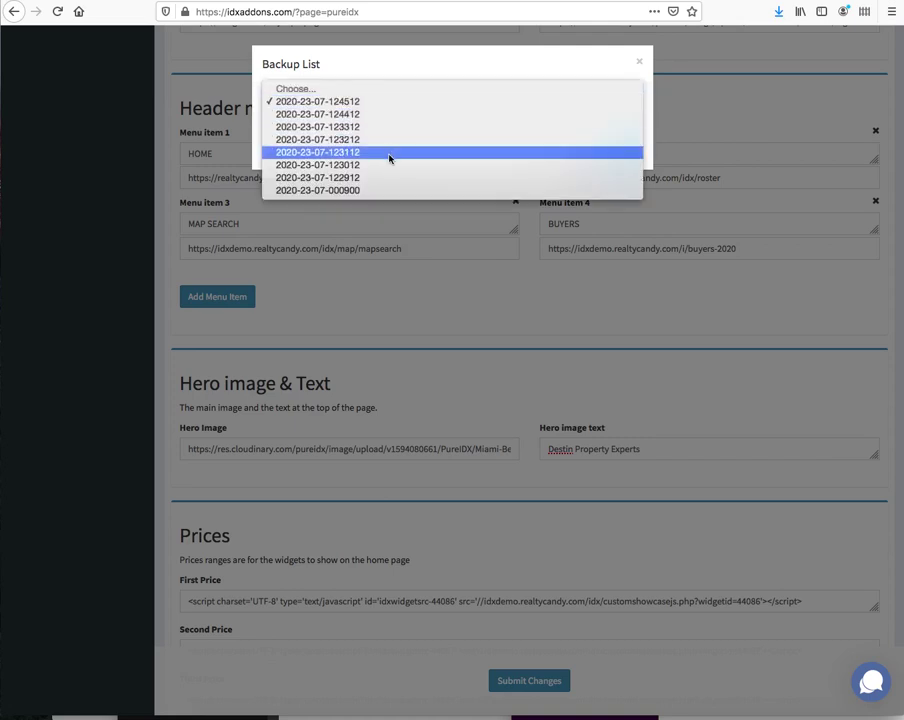
{"action": "left_click", "coordinate": [385, 178]}
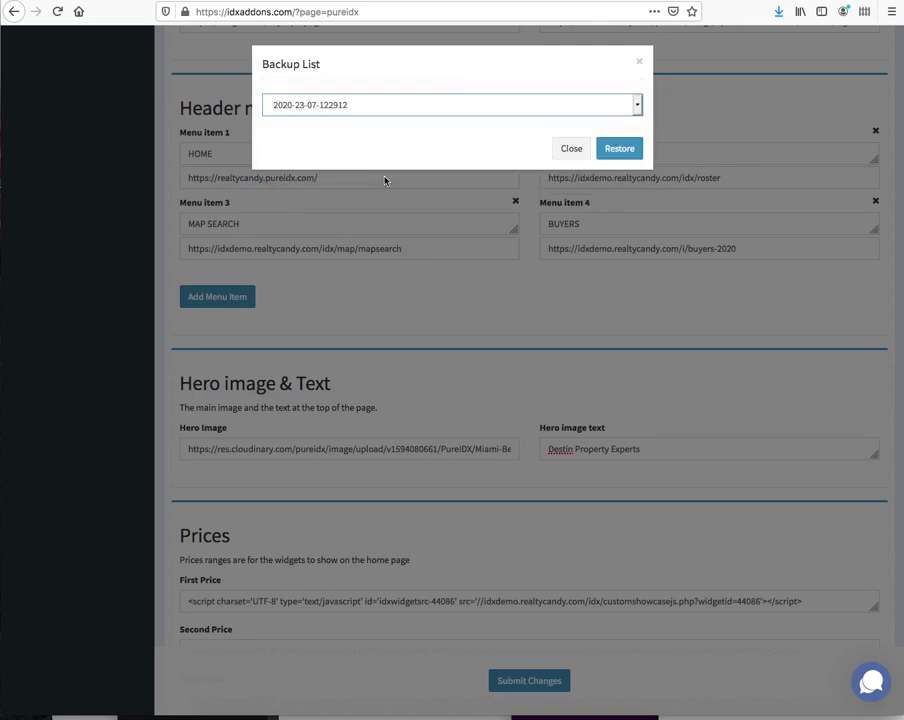
{"action": "left_click", "coordinate": [389, 100]}
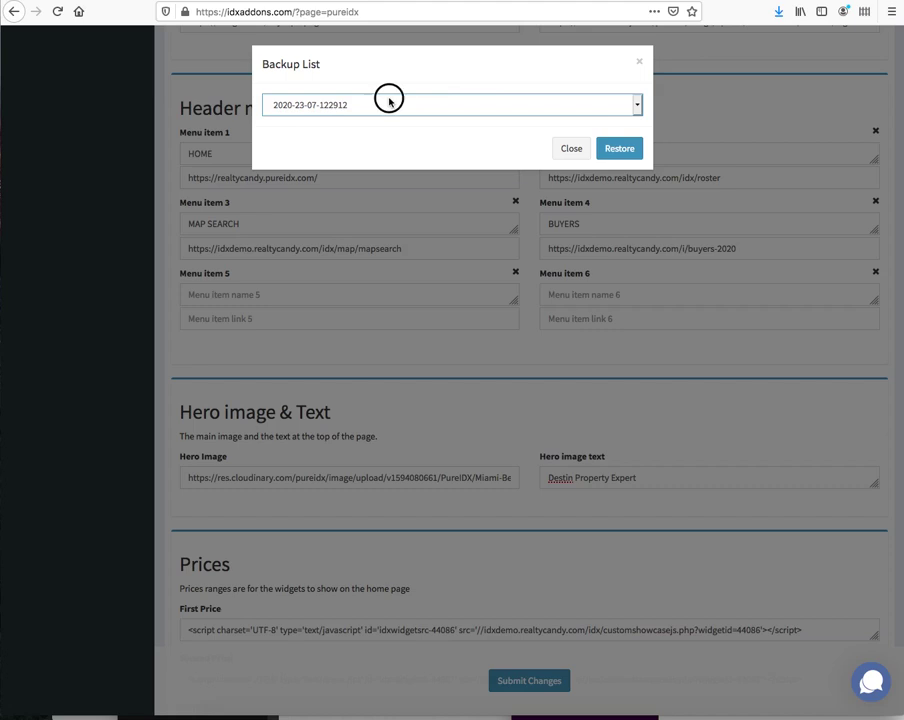
{"action": "left_click", "coordinate": [381, 138]}
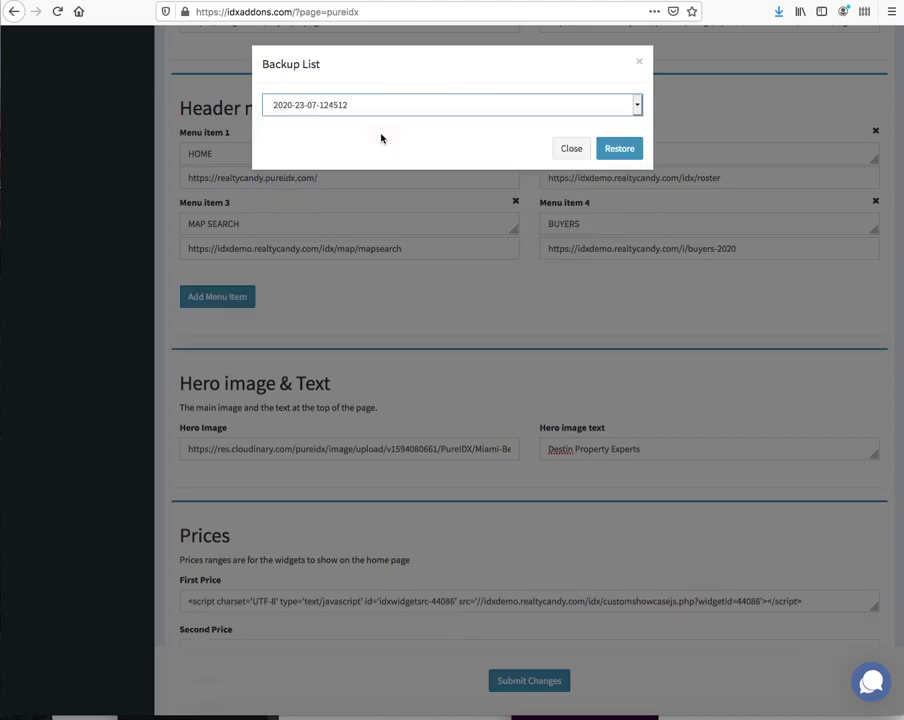
{"action": "left_click", "coordinate": [386, 106]}
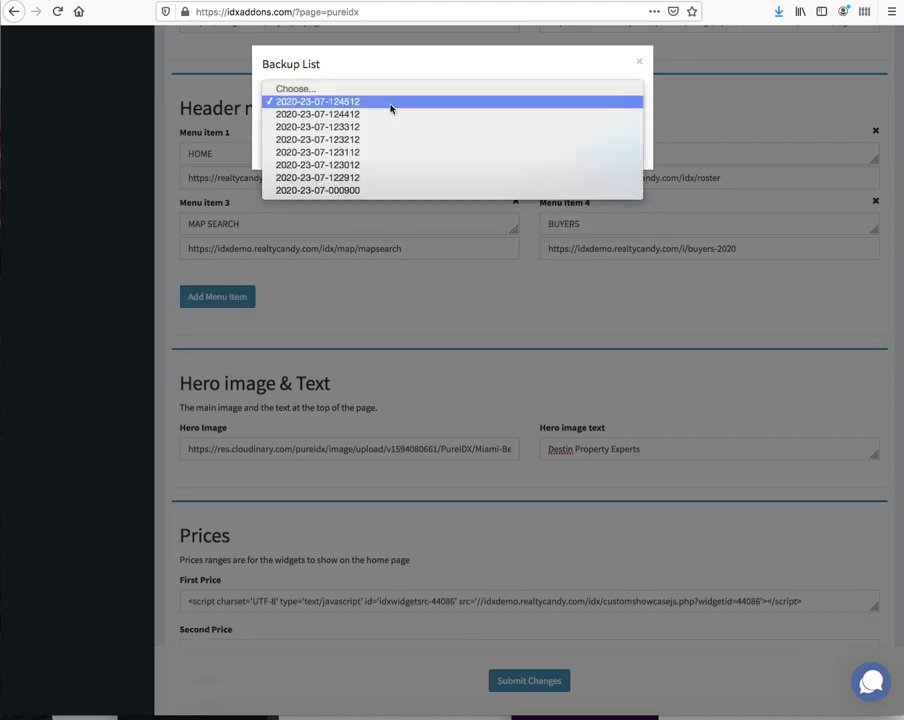
{"action": "left_click", "coordinate": [379, 165]}
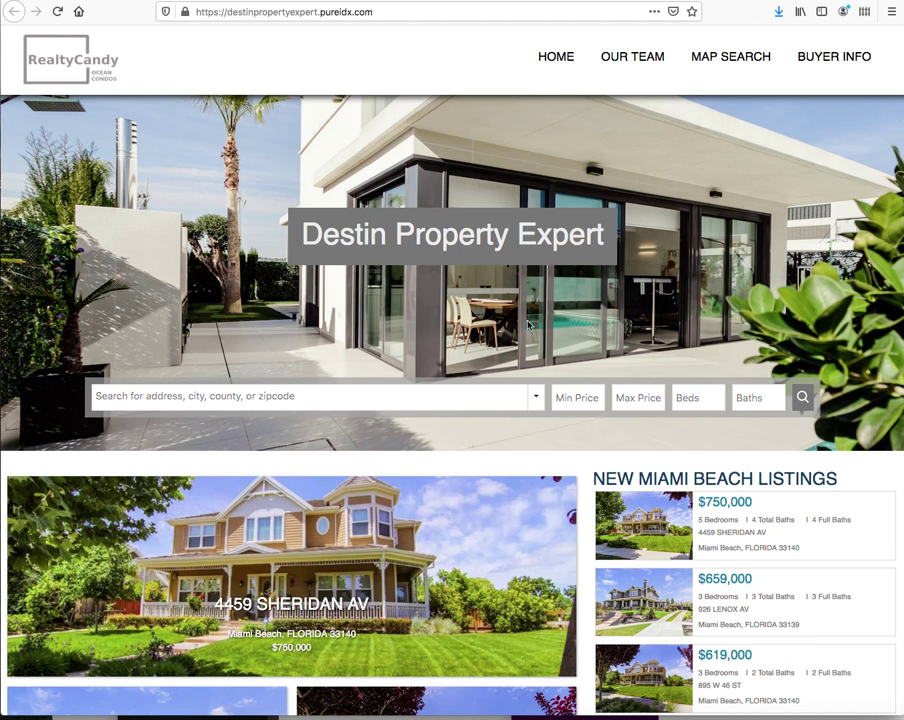
{"action": "key", "text": "super+r"}
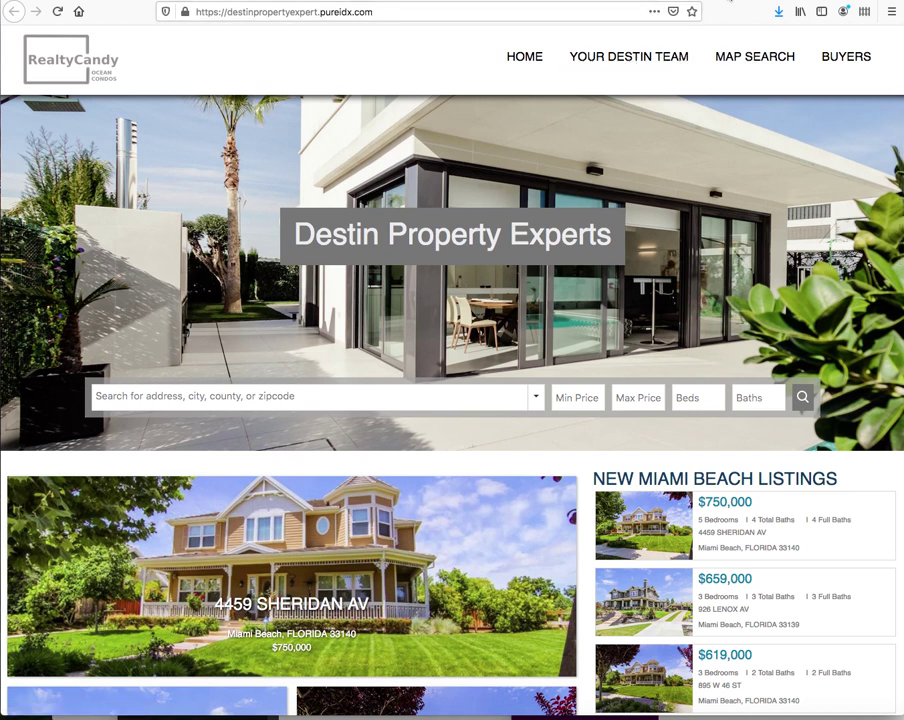
{"action": "key", "text": "ctrl+Tab"}
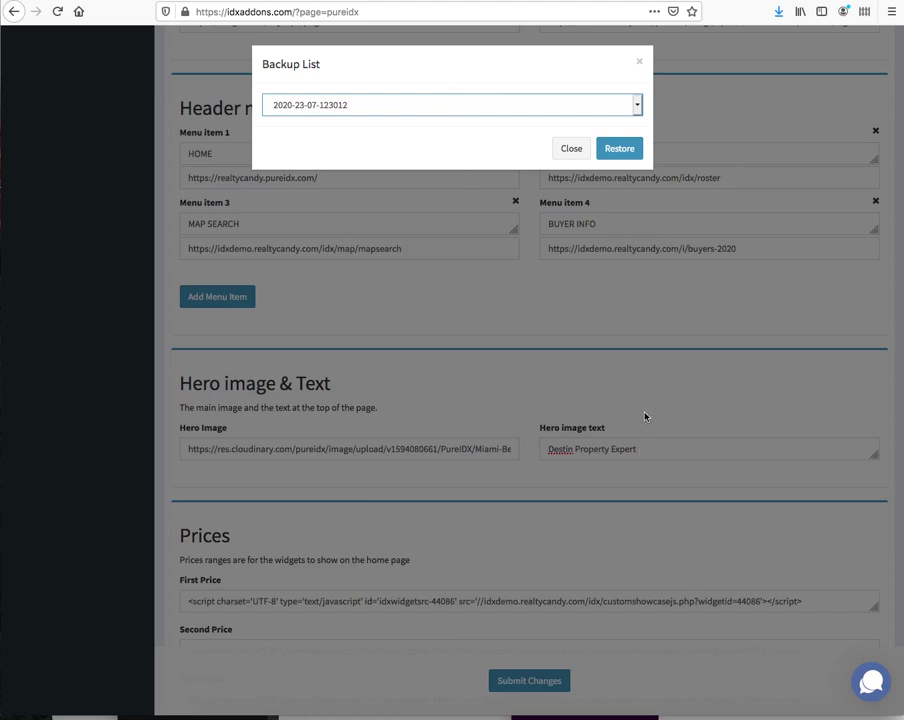
{"action": "key", "text": "ctrl+shift+Tab"}
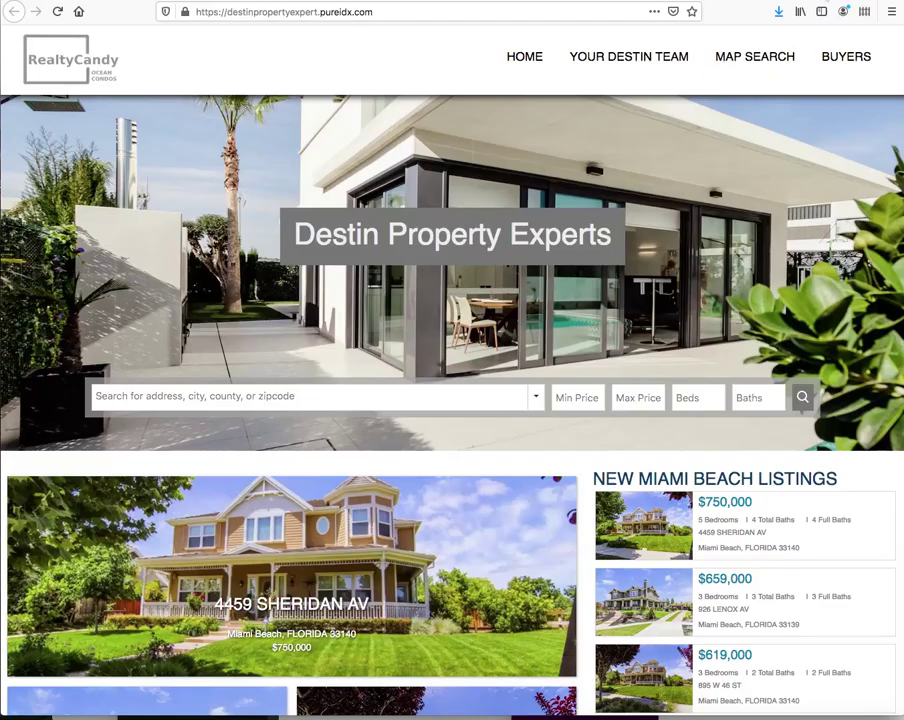
{"action": "key", "text": "ctrl+Tab"}
{"action": "scroll", "coordinate": [694, 250], "scroll_direction": "up", "scroll_amount": 5}
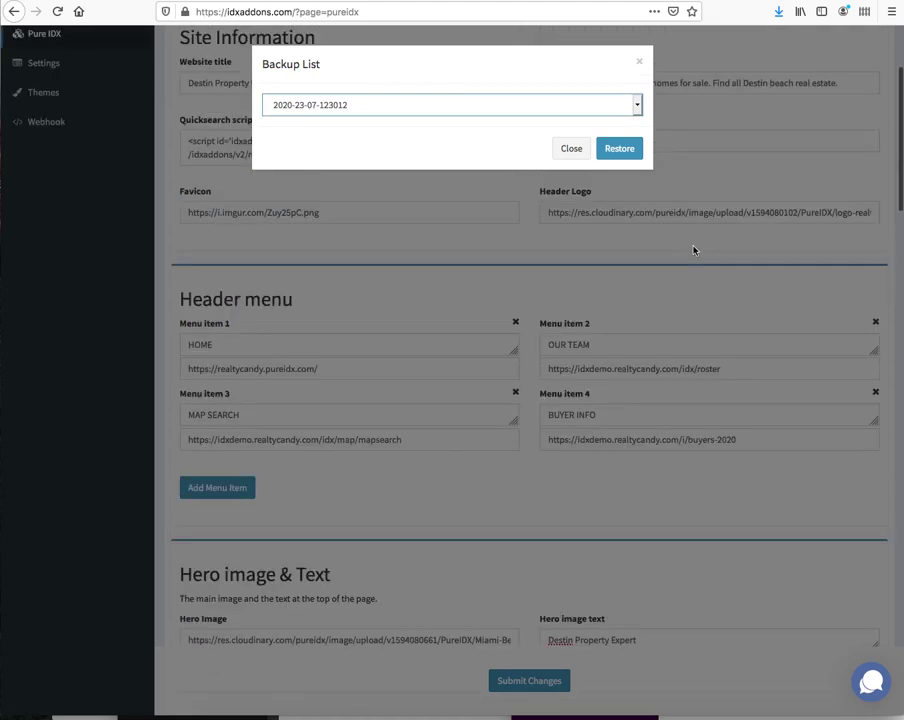
{"action": "key", "text": "ctrl+shift+Tab"}
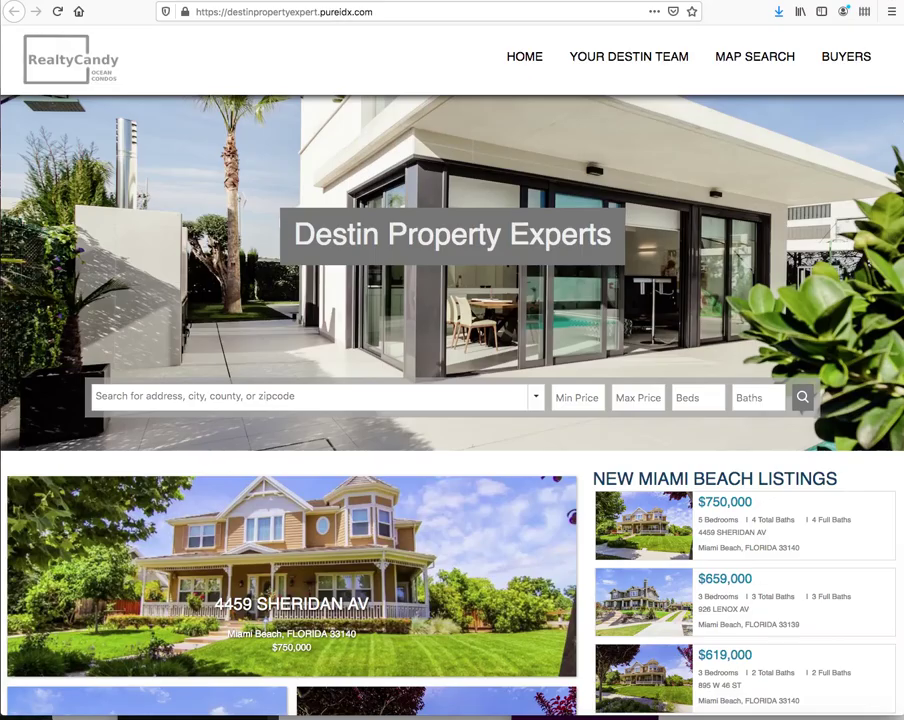
{"action": "key", "text": "ctrl+Tab"}
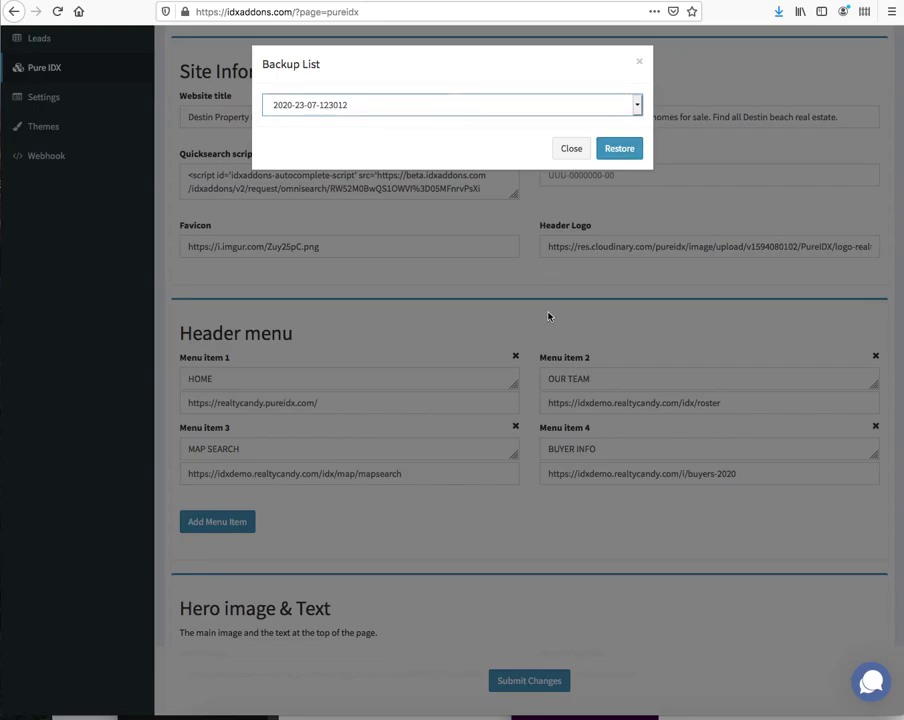
{"action": "left_click", "coordinate": [622, 150]}
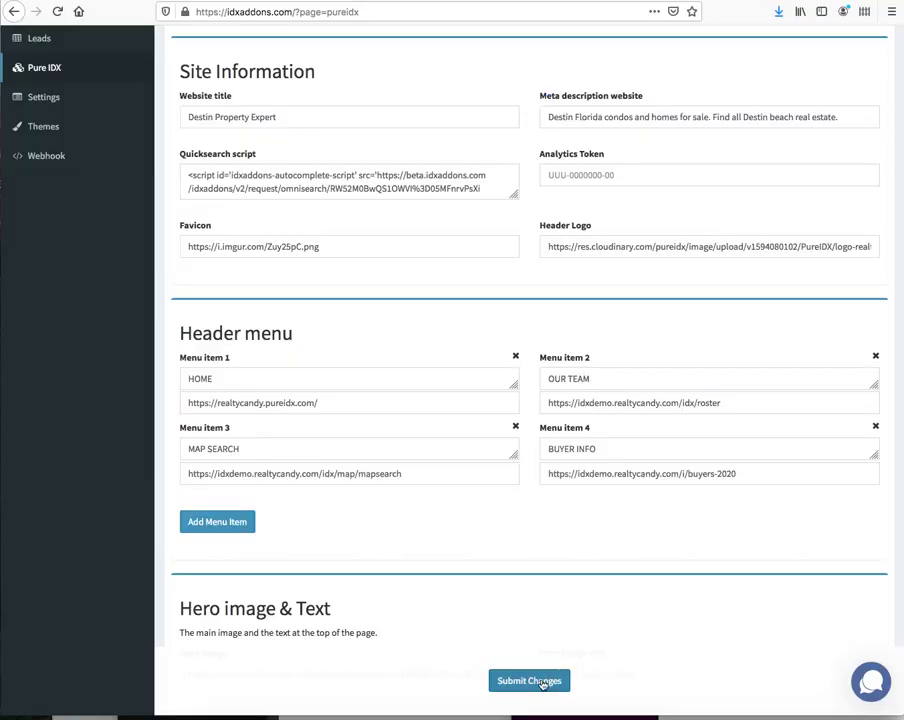
{"action": "left_click", "coordinate": [542, 684]}
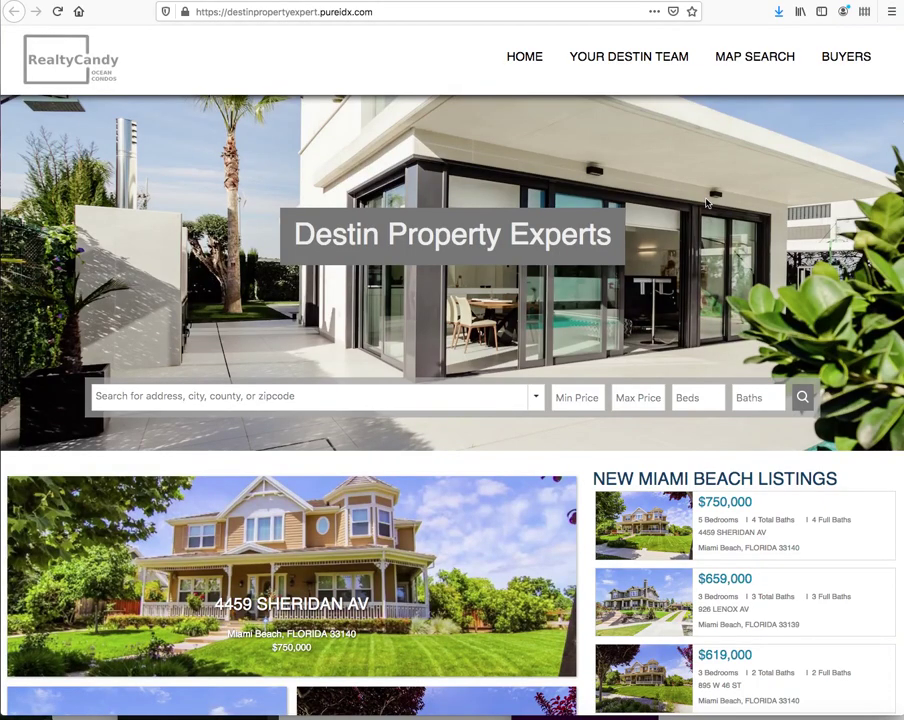
{"action": "key", "text": "ctrl+r"}
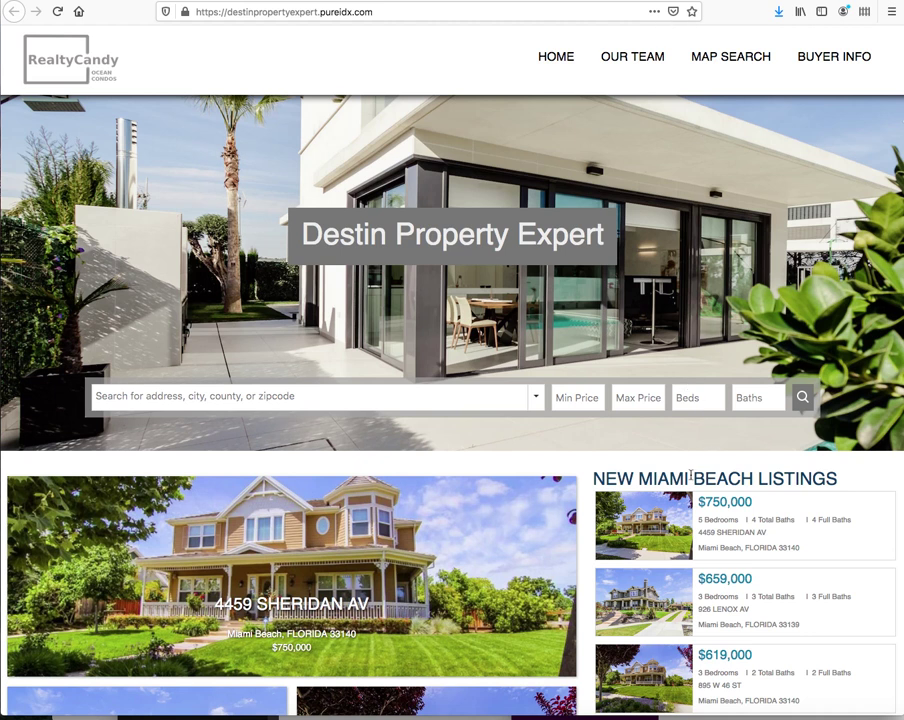
{"action": "scroll", "coordinate": [688, 480], "scroll_direction": "down", "scroll_amount": 2}
{"action": "scroll", "coordinate": [685, 484], "scroll_direction": "down", "scroll_amount": 5}
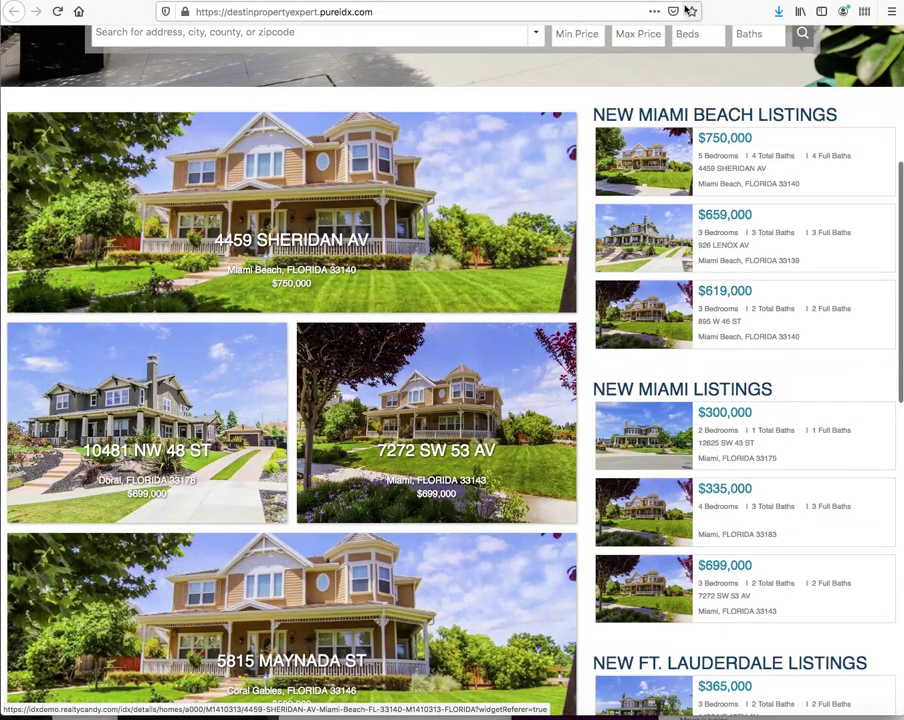
Change the City 1 title from MIAMI BEACH to NEW DESTIN BEACH LISTINGS
{"action": "key", "text": "ctrl+Tab"}
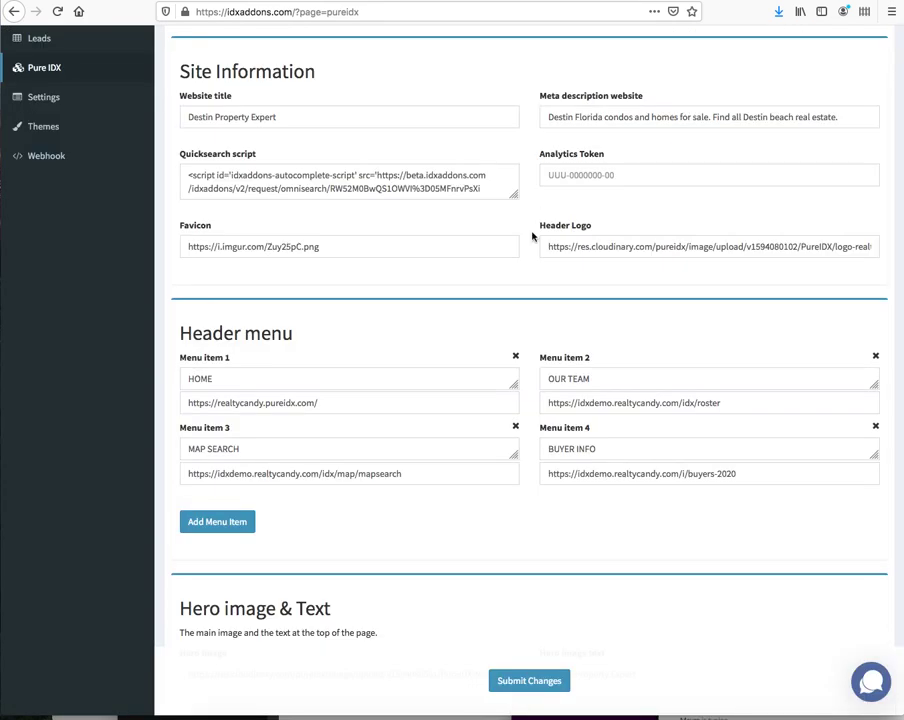
{"action": "scroll", "coordinate": [540, 424], "scroll_direction": "down", "scroll_amount": 10}
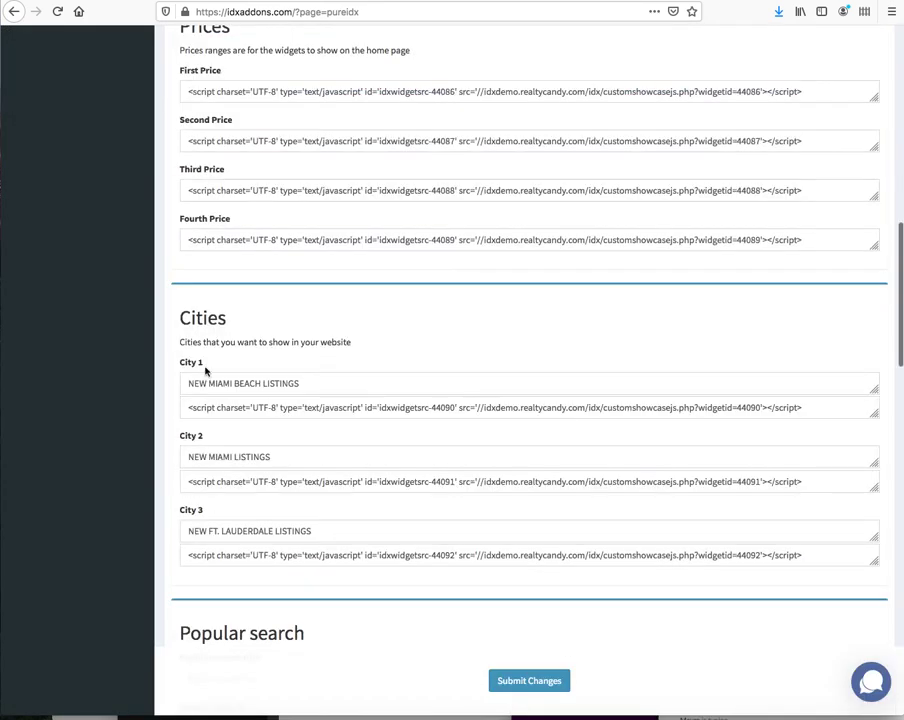
{"action": "left_click_drag", "start_coordinate": [206, 383], "coordinate": [258, 383]}
{"action": "type", "text": "D"}
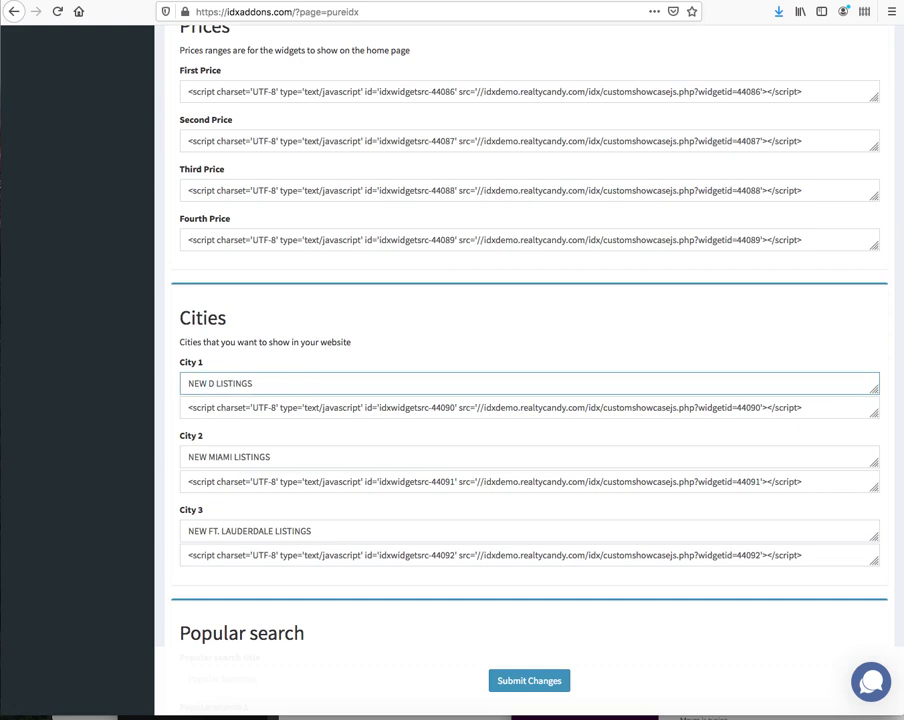
{"action": "type", "text": "ESTIN"}
{"action": "double_click", "coordinate": [222, 457]}
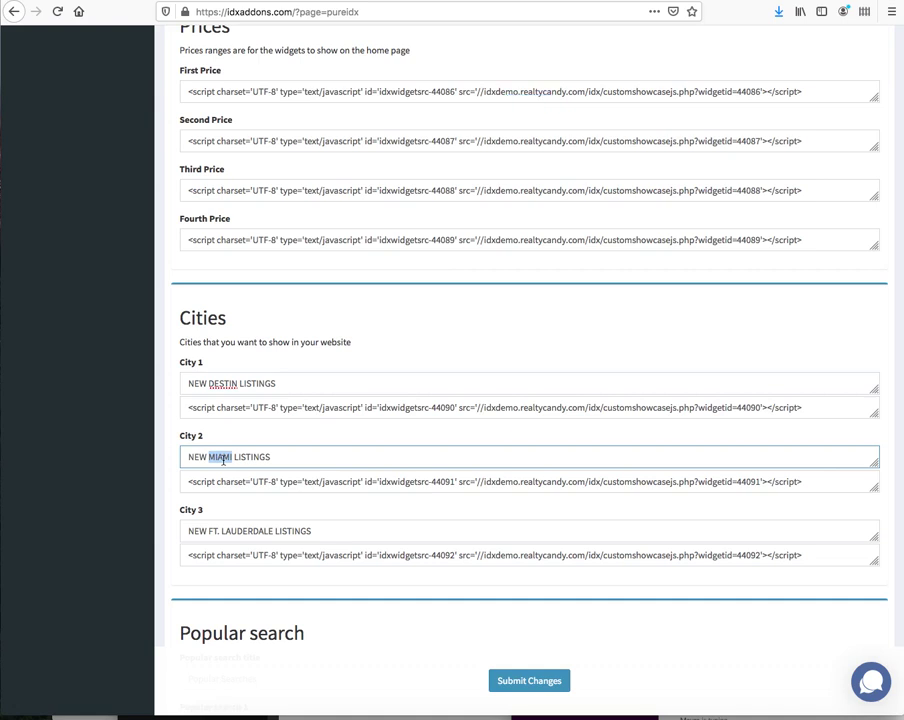
{"action": "left_click", "coordinate": [240, 384]}
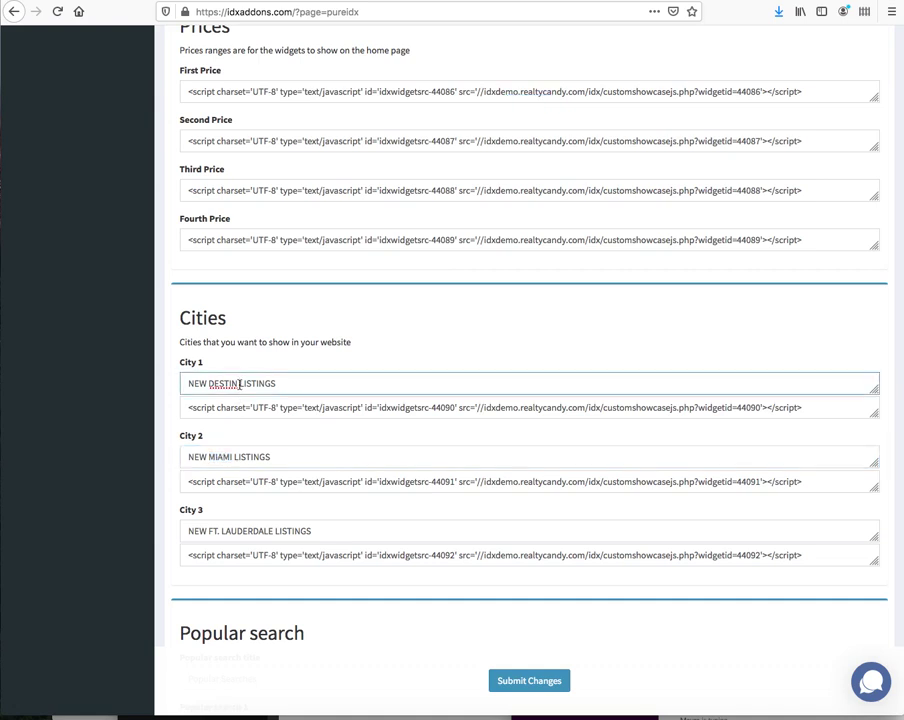
{"action": "type", "text": "BEACH"}
Rename City 2 to NEW DESTIN LISTINGS and City 3 to NEW MARKET LISTINGS
{"action": "double_click", "coordinate": [220, 457]}
{"action": "type", "text": "DE"}
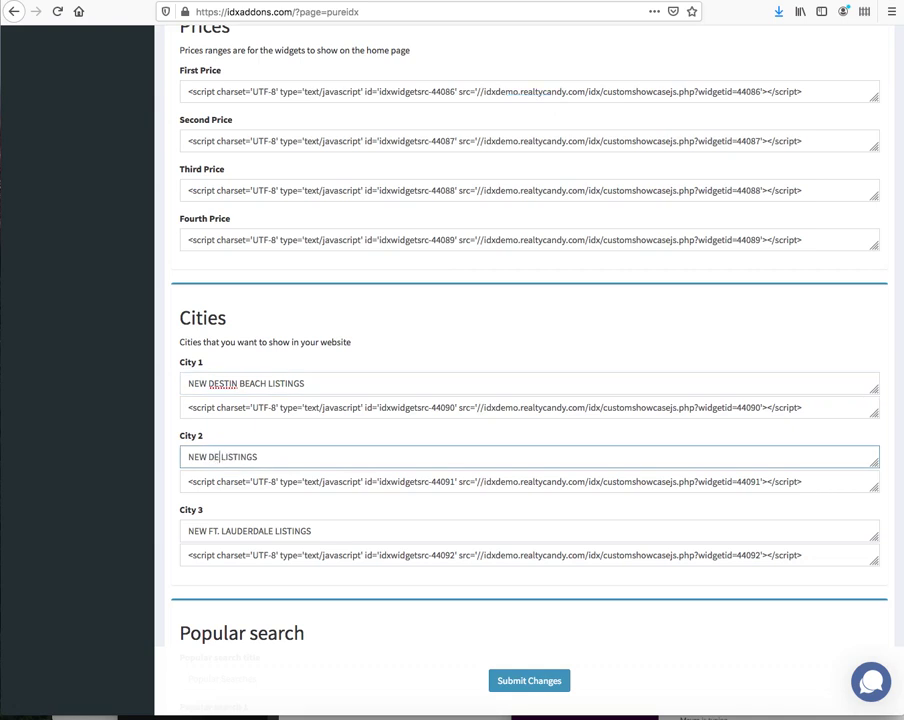
{"action": "type", "text": "STIN"}
{"action": "left_click_drag", "start_coordinate": [208, 532], "coordinate": [276, 531]}
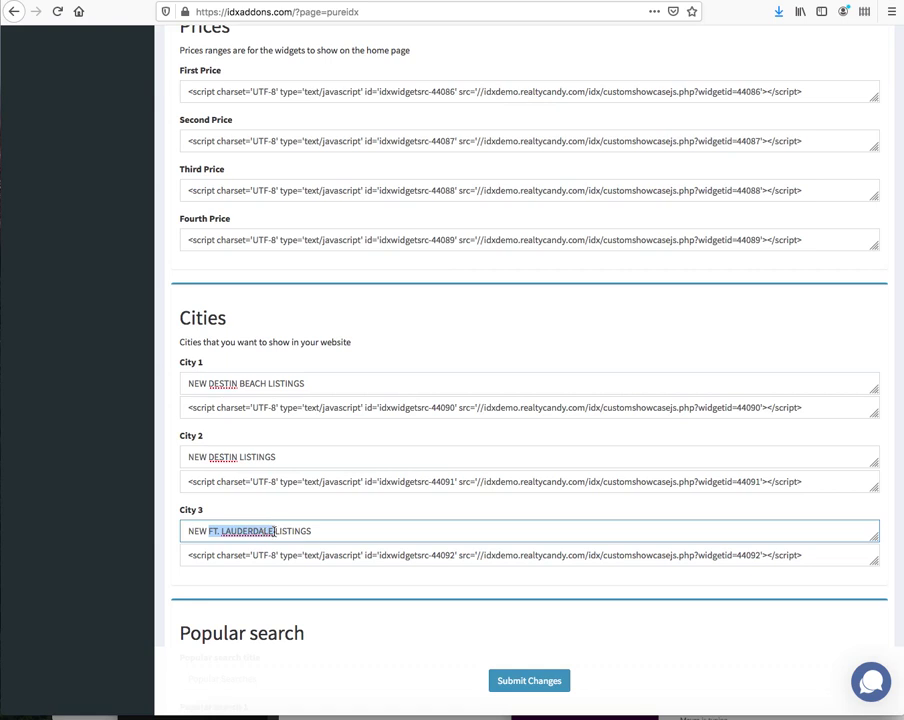
{"action": "type", "text": "MA"}
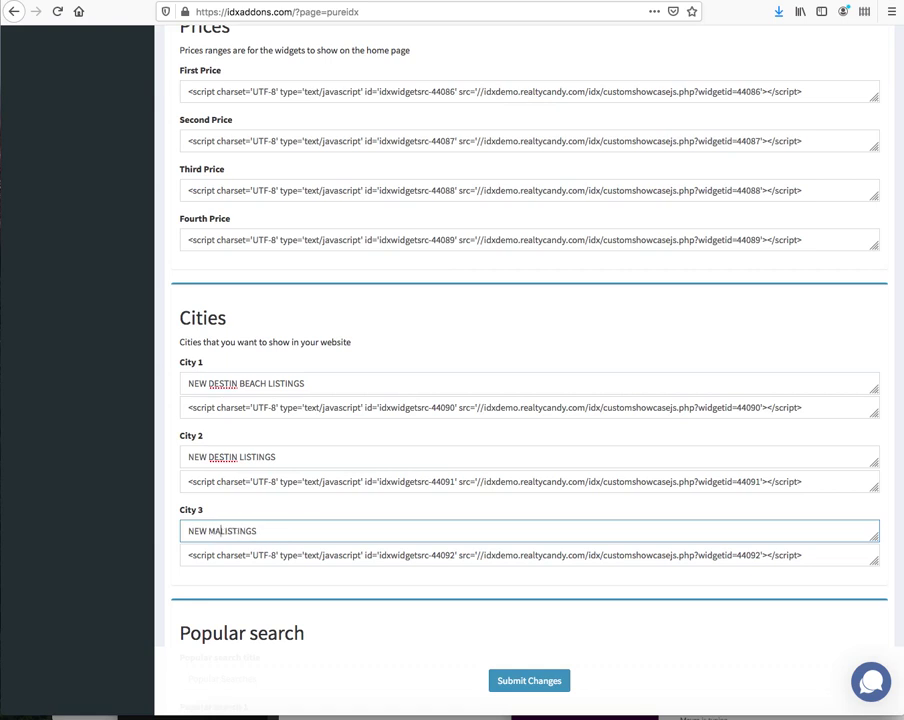
{"action": "type", "text": "RKET"}
{"action": "left_click", "coordinate": [406, 606]}
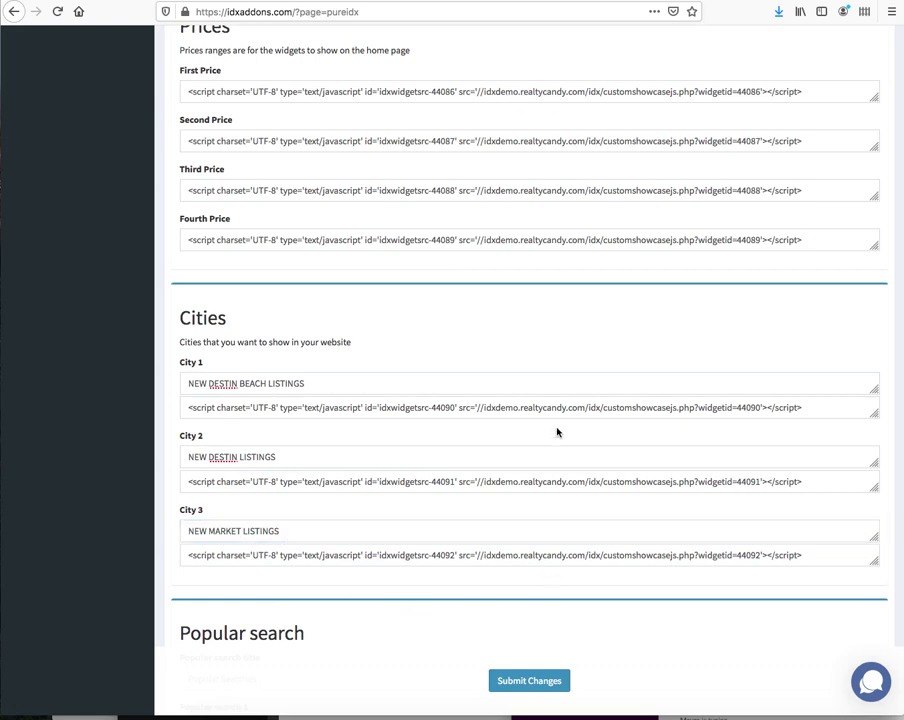
{"action": "left_click", "coordinate": [230, 155]}
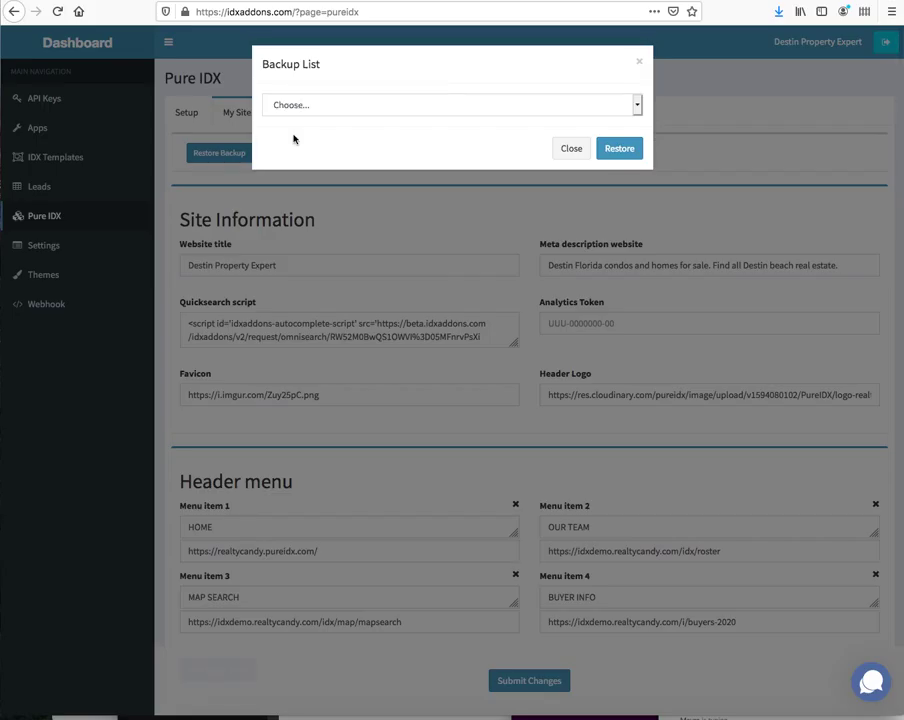
{"action": "left_click", "coordinate": [336, 106]}
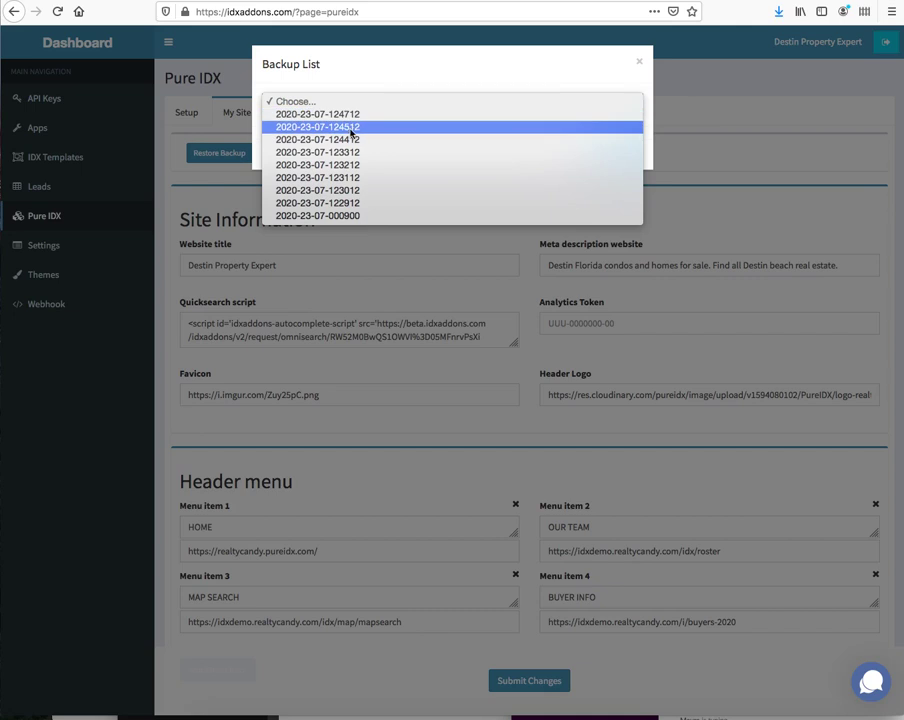
{"action": "left_click", "coordinate": [456, 330]}
{"action": "left_click", "coordinate": [348, 101]}
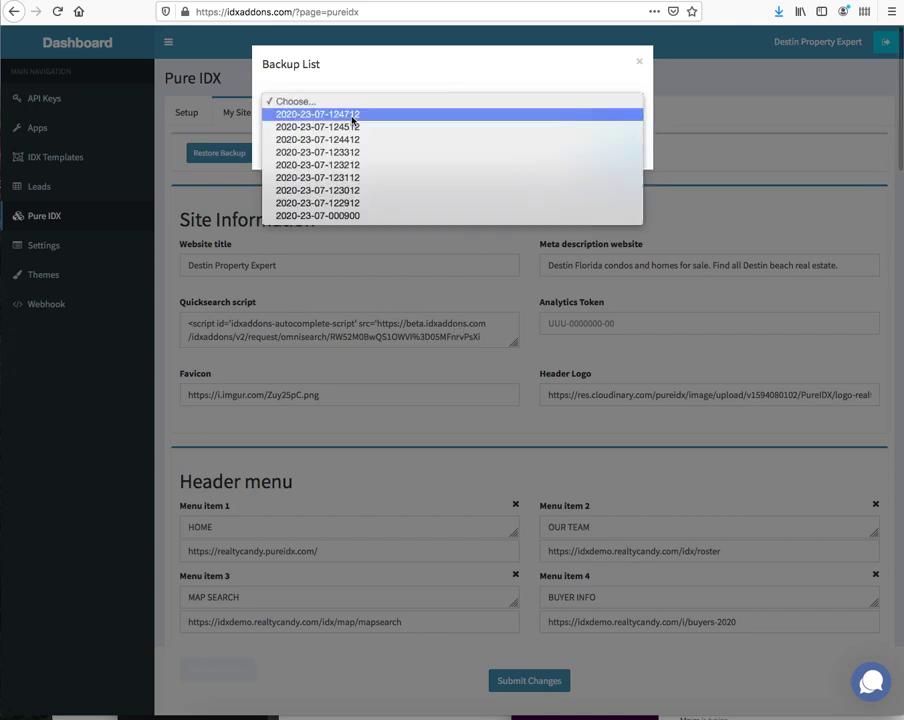
{"action": "left_click", "coordinate": [349, 127]}
{"action": "scroll", "coordinate": [501, 432], "scroll_direction": "down", "scroll_amount": 2}
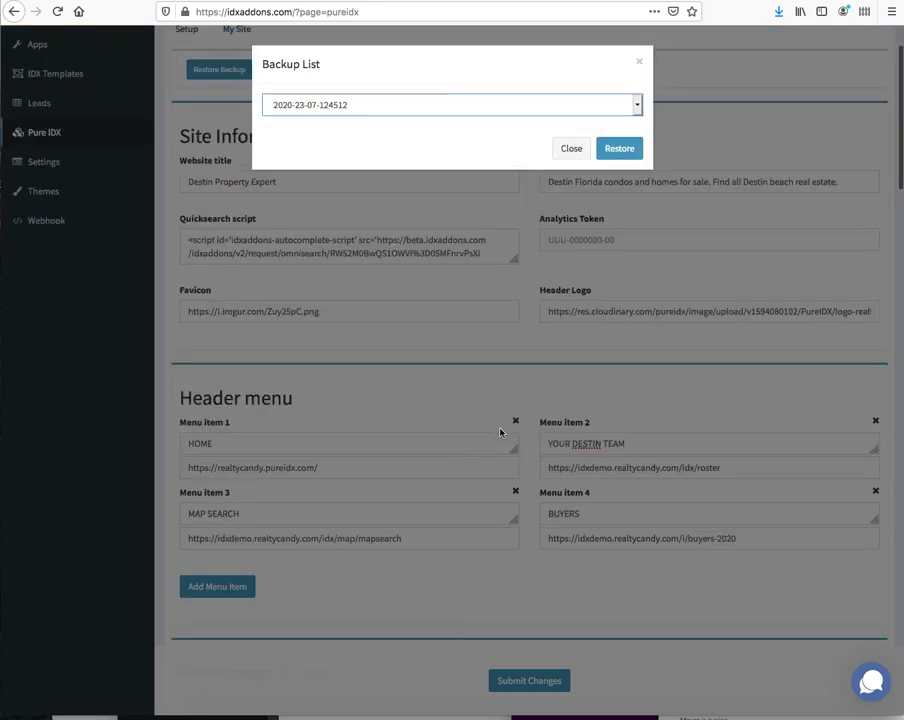
{"action": "scroll", "coordinate": [501, 432], "scroll_direction": "down", "scroll_amount": 10}
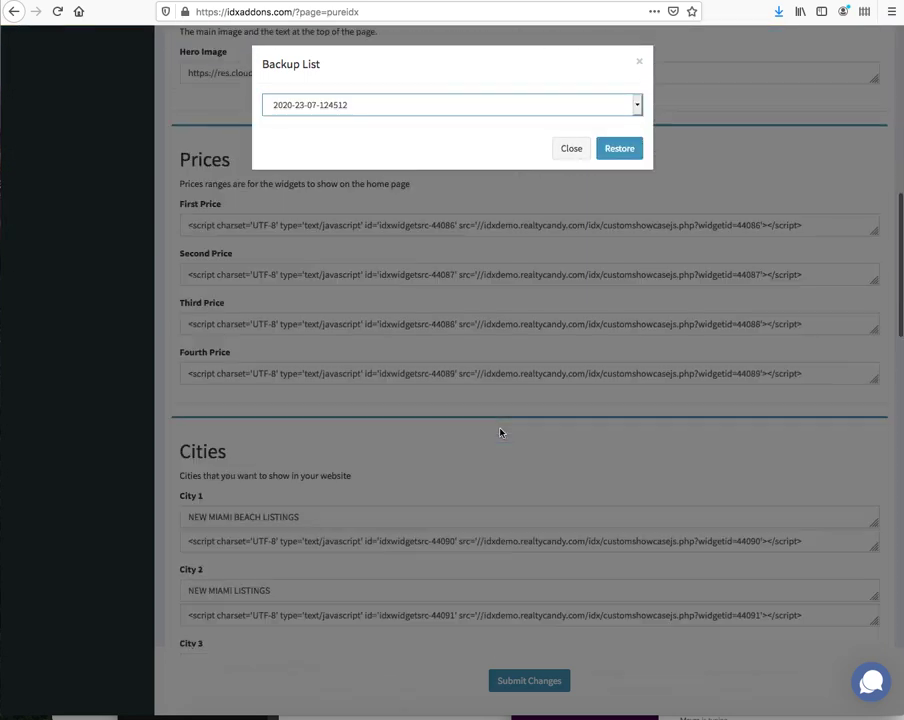
{"action": "scroll", "coordinate": [497, 427], "scroll_direction": "down", "scroll_amount": 5}
{"action": "scroll", "coordinate": [497, 427], "scroll_direction": "up", "scroll_amount": 2}
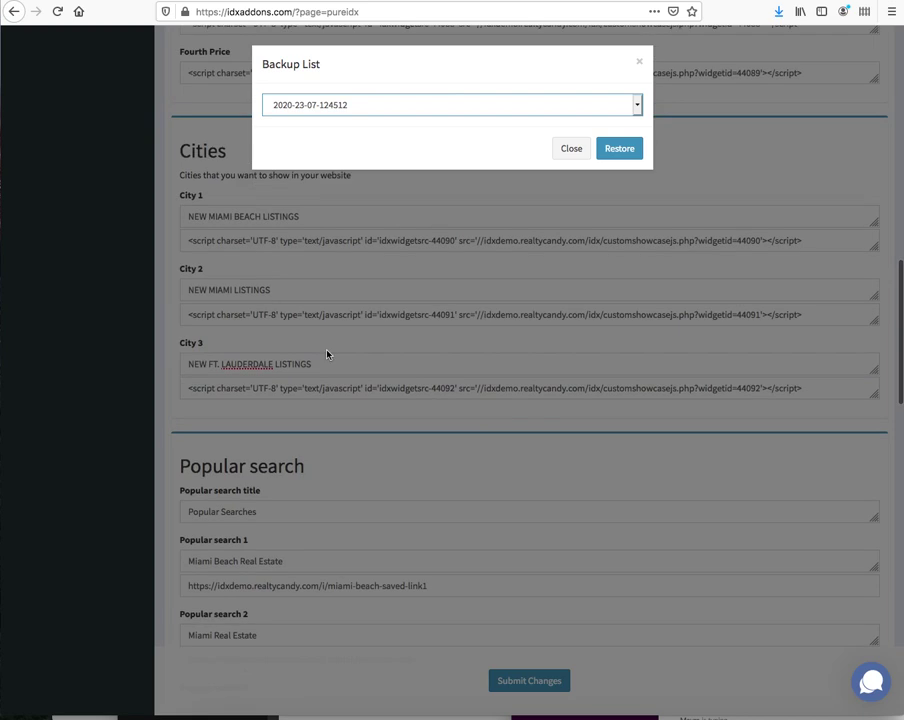
{"action": "left_click", "coordinate": [366, 104]}
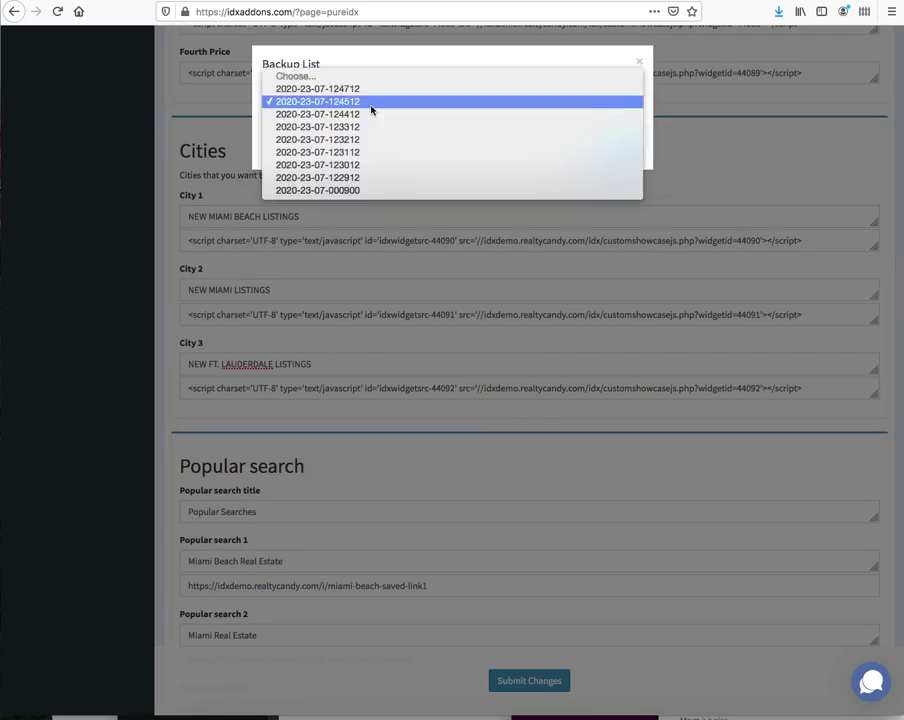
{"action": "left_click", "coordinate": [360, 90]}
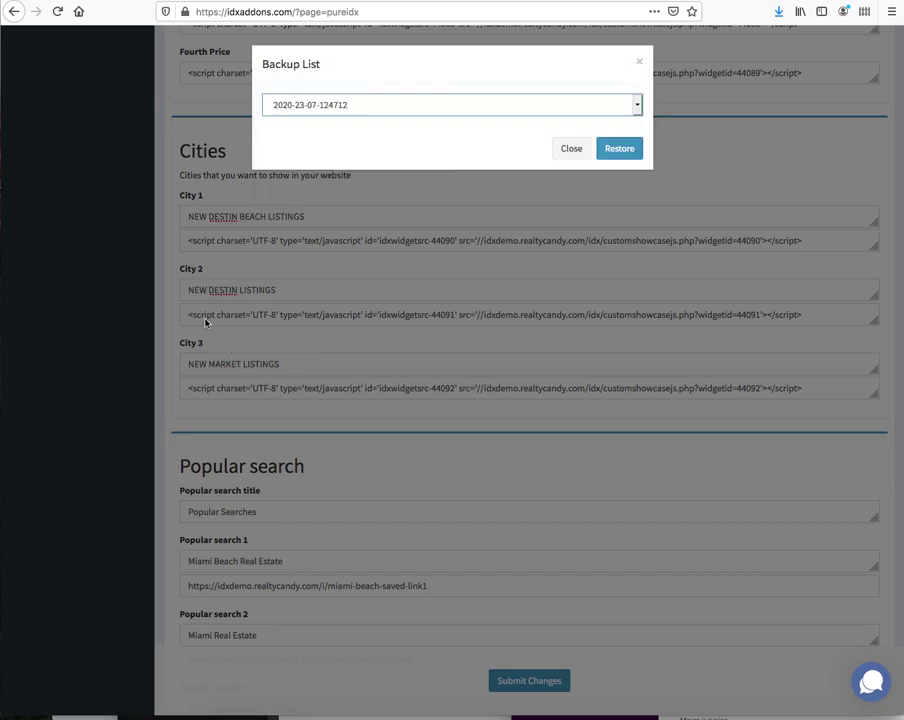
{"action": "left_click", "coordinate": [360, 108]}
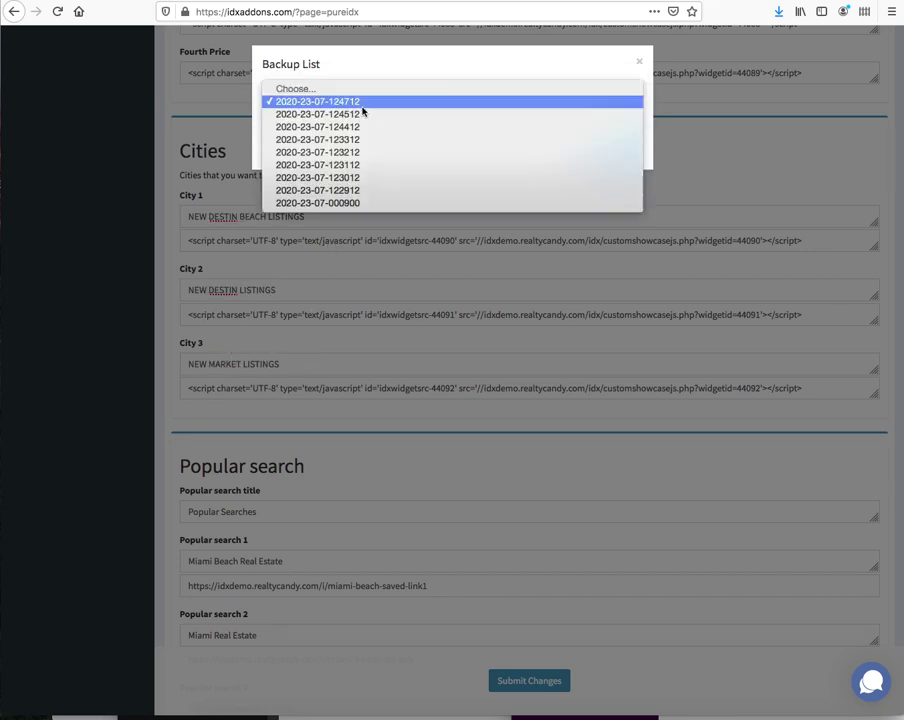
{"action": "left_click", "coordinate": [474, 191]}
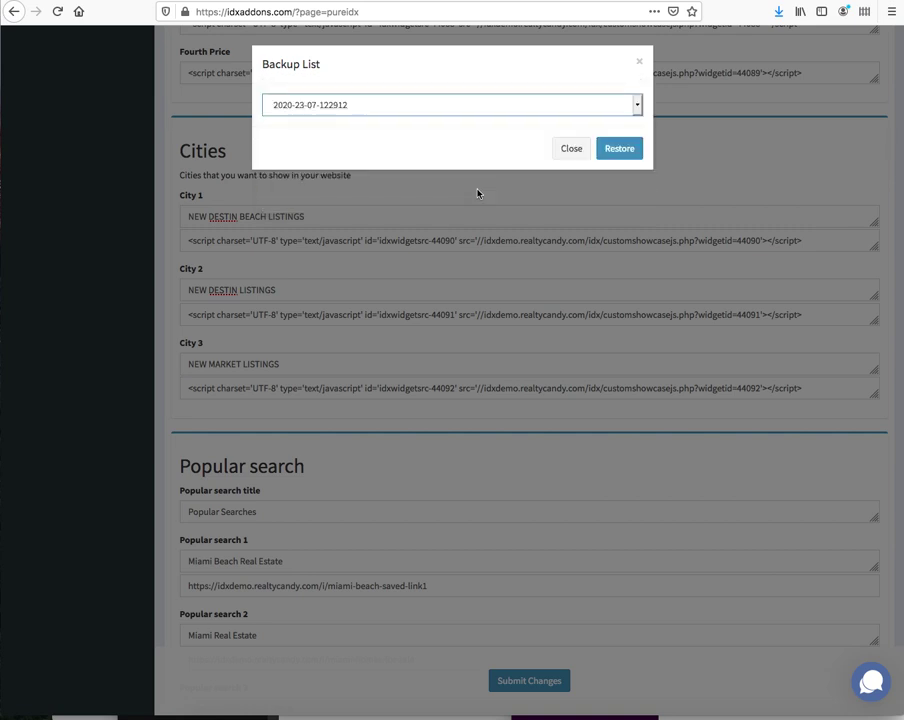
{"action": "left_click", "coordinate": [567, 149]}
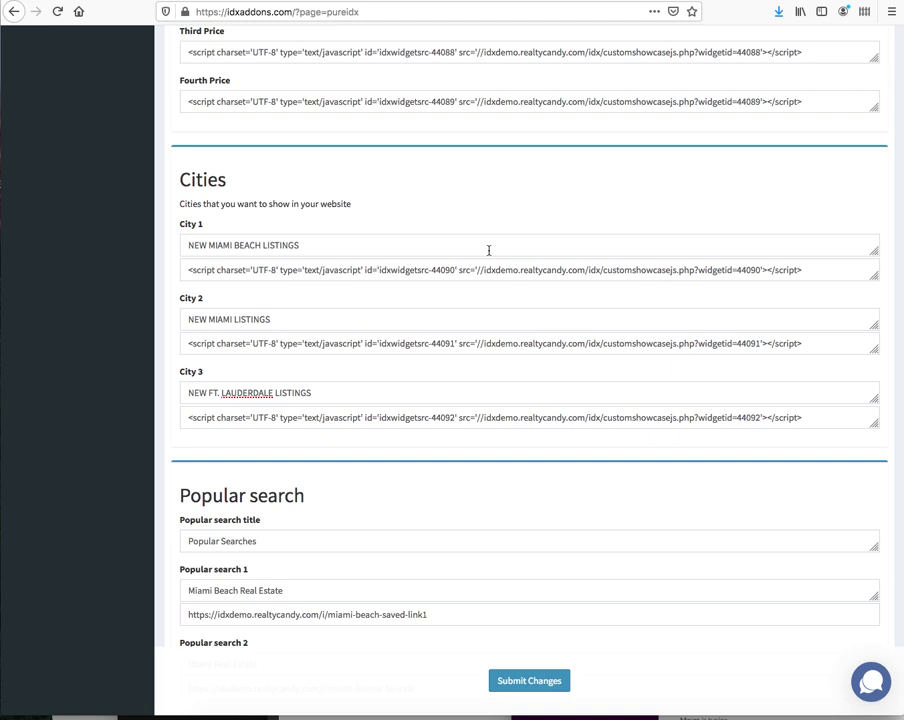
{"action": "scroll", "coordinate": [489, 250], "scroll_direction": "up", "scroll_amount": 5}
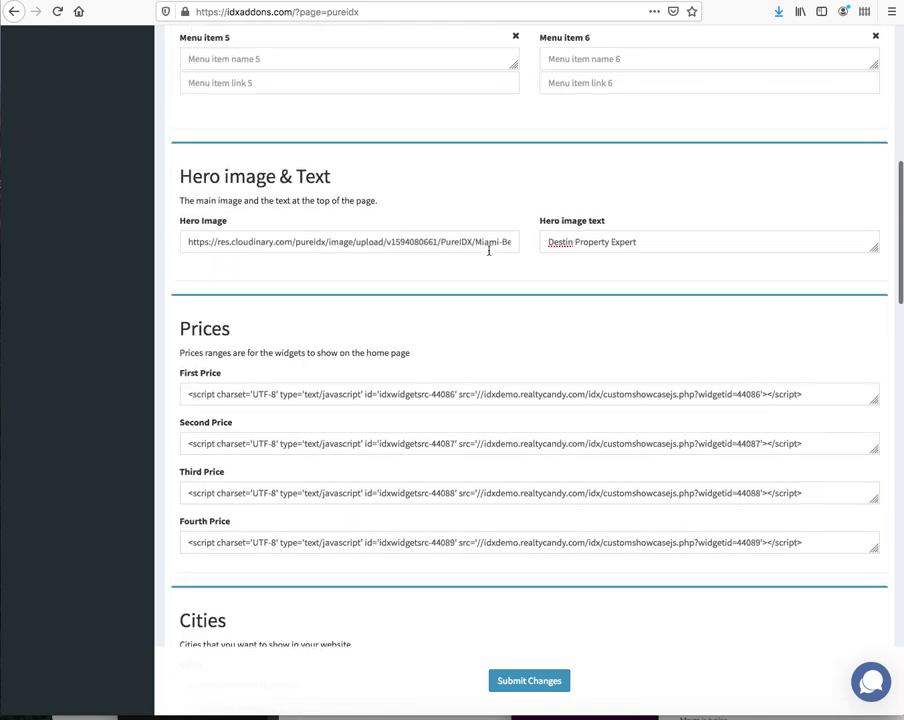
{"action": "scroll", "coordinate": [489, 250], "scroll_direction": "right", "scroll_amount": 2}
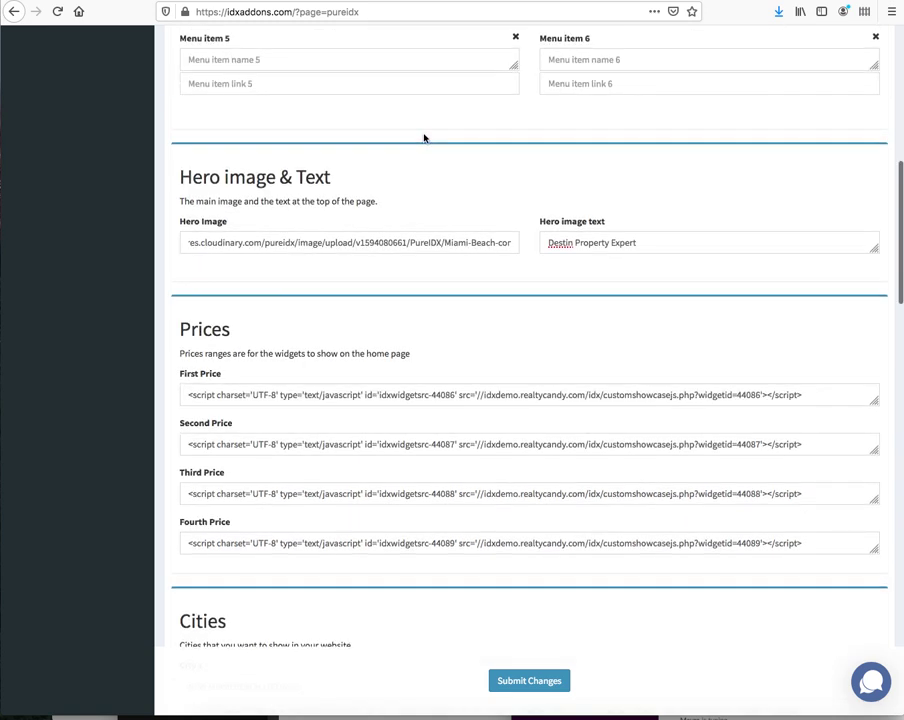
{"action": "scroll", "coordinate": [400, 130], "scroll_direction": "up", "scroll_amount": 6}
{"action": "left_click", "coordinate": [224, 157]}
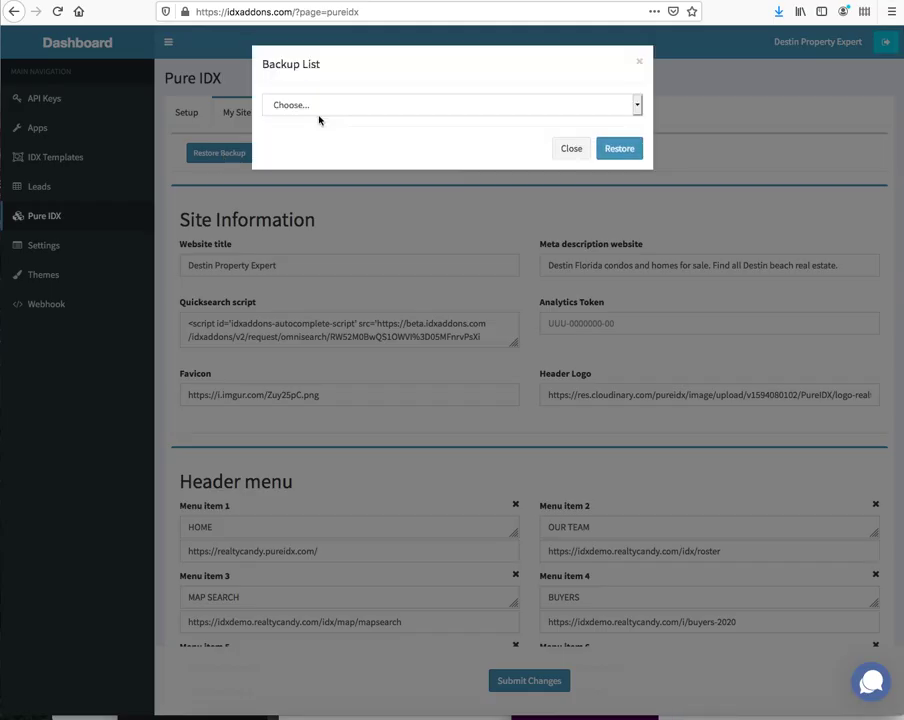
{"action": "left_click", "coordinate": [330, 101]}
{"action": "left_click", "coordinate": [338, 116]}
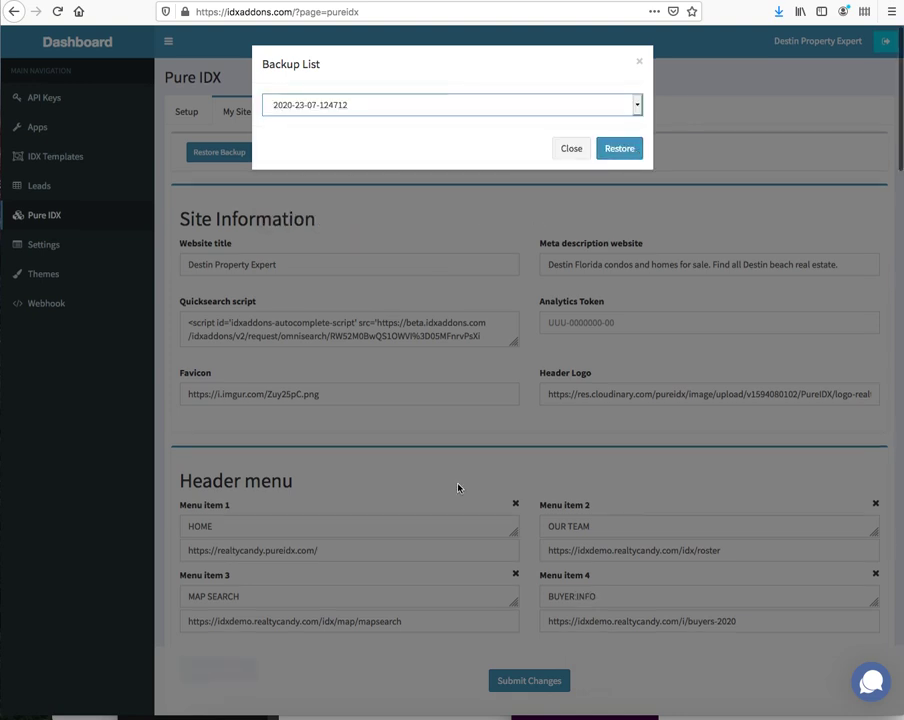
{"action": "scroll", "coordinate": [454, 482], "scroll_direction": "down", "scroll_amount": 15}
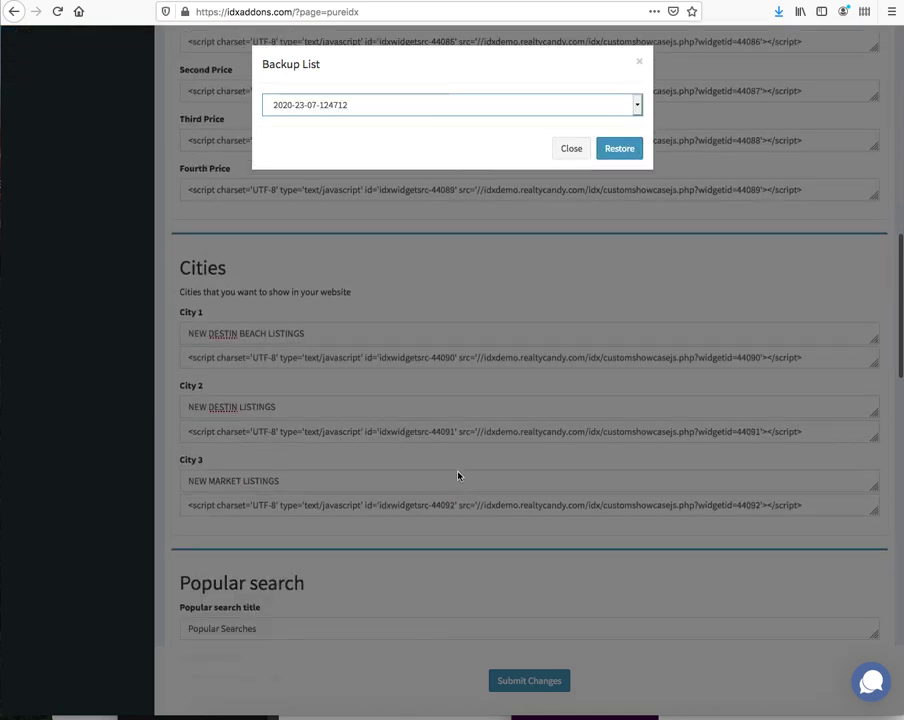
{"action": "left_click", "coordinate": [615, 150]}
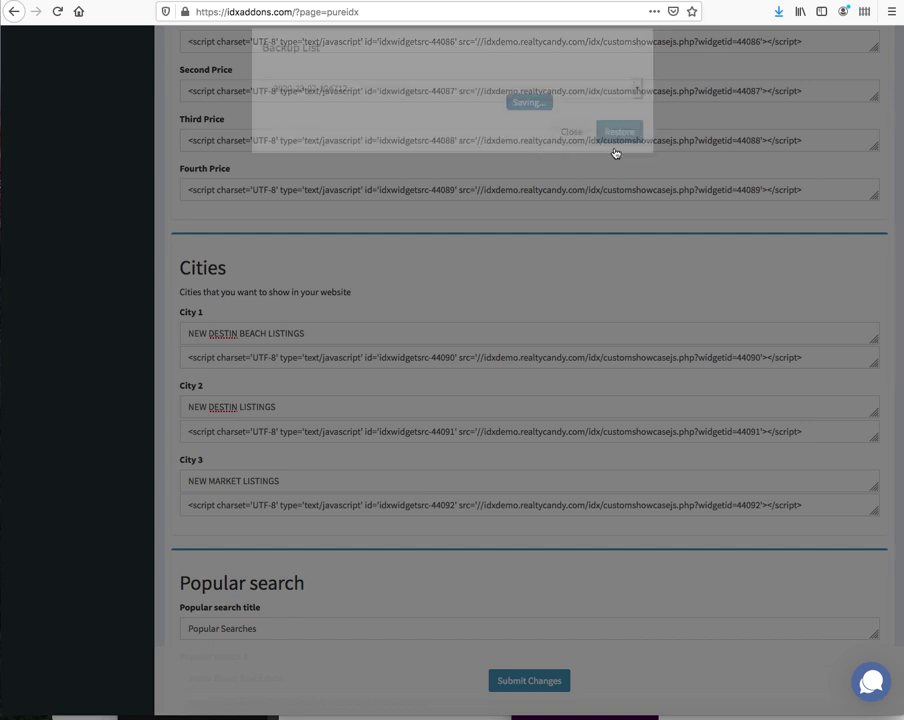
{"action": "left_click", "coordinate": [527, 681]}
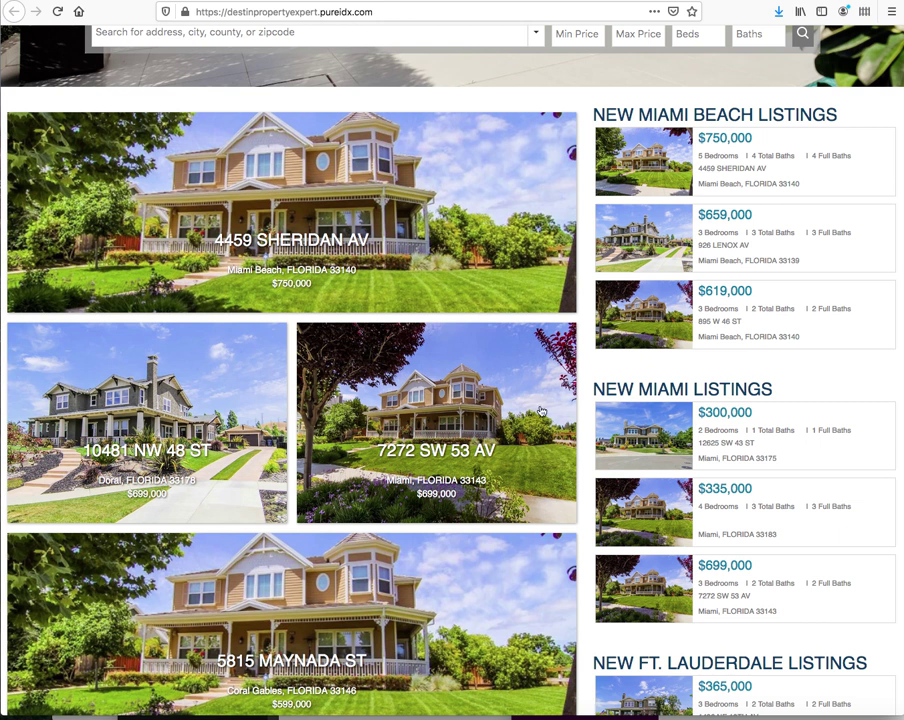
Reload the live site and check the NEW DESTIN BEACH, NEW DESTIN and NEW MARKET LISTINGS sections
{"action": "key", "text": "super+r"}
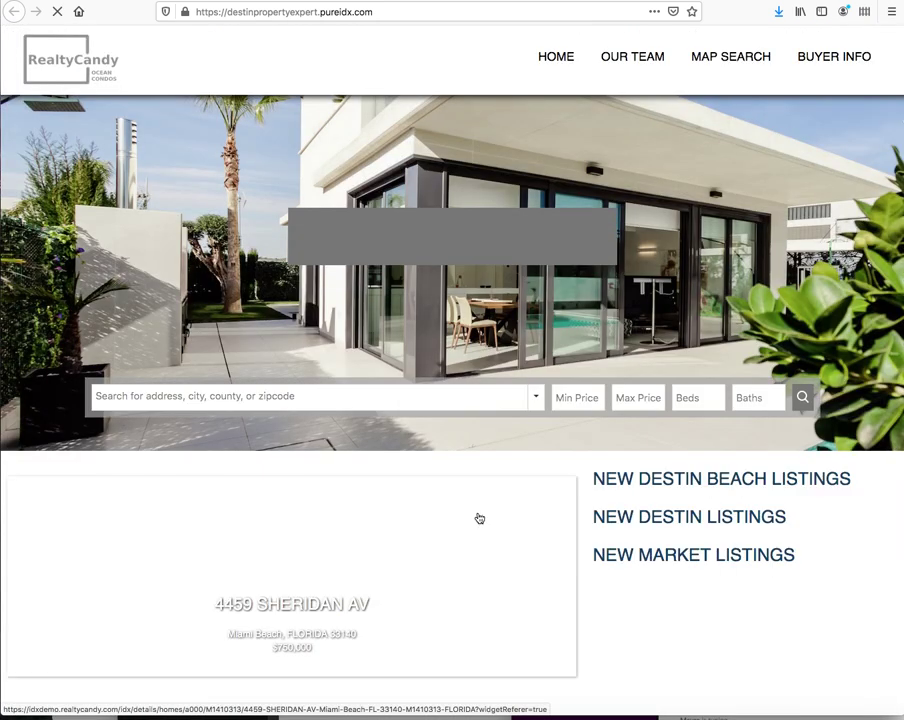
{"action": "scroll", "coordinate": [672, 559], "scroll_direction": "down", "scroll_amount": 10}
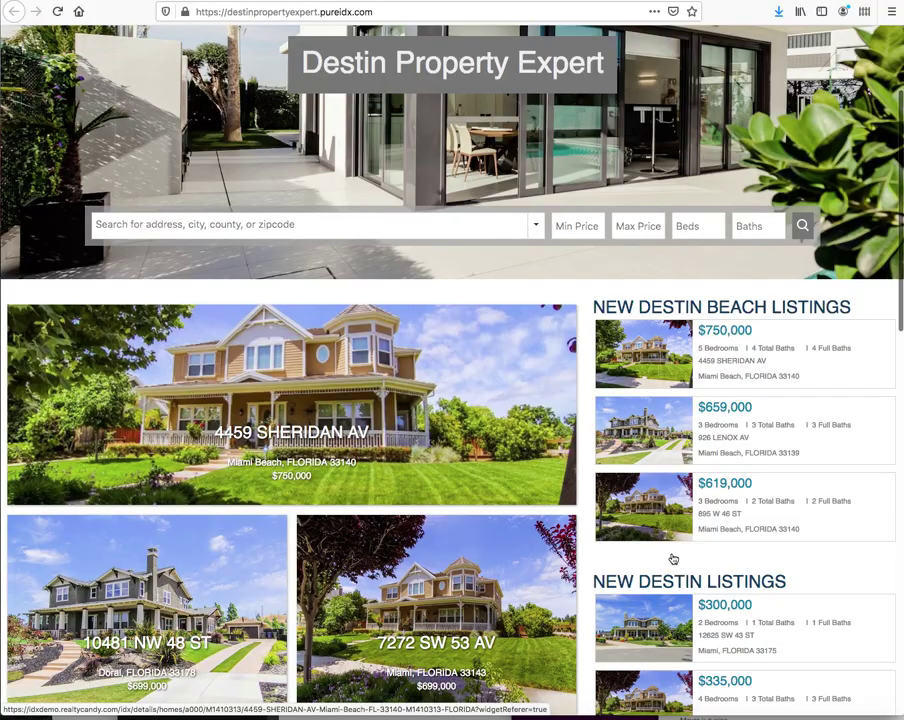
{"action": "scroll", "coordinate": [672, 559], "scroll_direction": "down", "scroll_amount": 5}
{"action": "scroll", "coordinate": [672, 559], "scroll_direction": "up", "scroll_amount": 7}
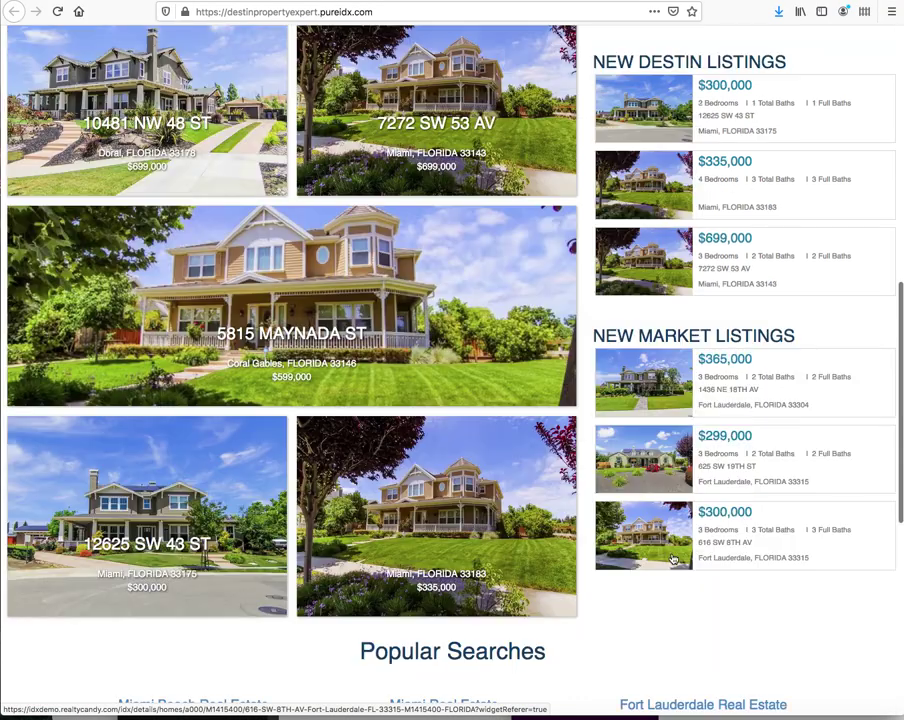
{"action": "scroll", "coordinate": [672, 559], "scroll_direction": "up", "scroll_amount": 3}
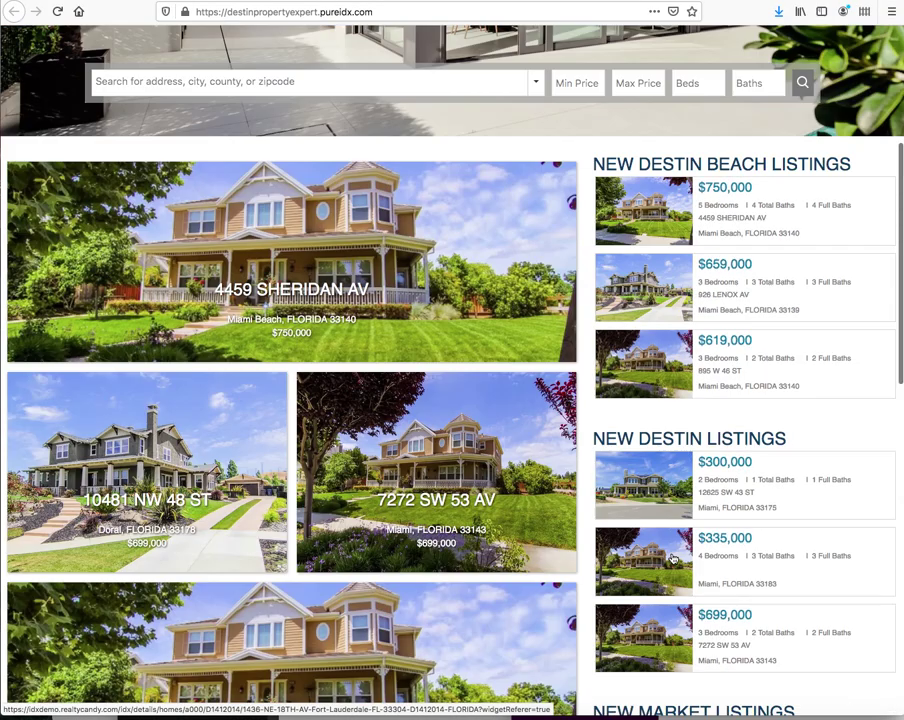
{"action": "scroll", "coordinate": [672, 559], "scroll_direction": "up", "scroll_amount": 1}
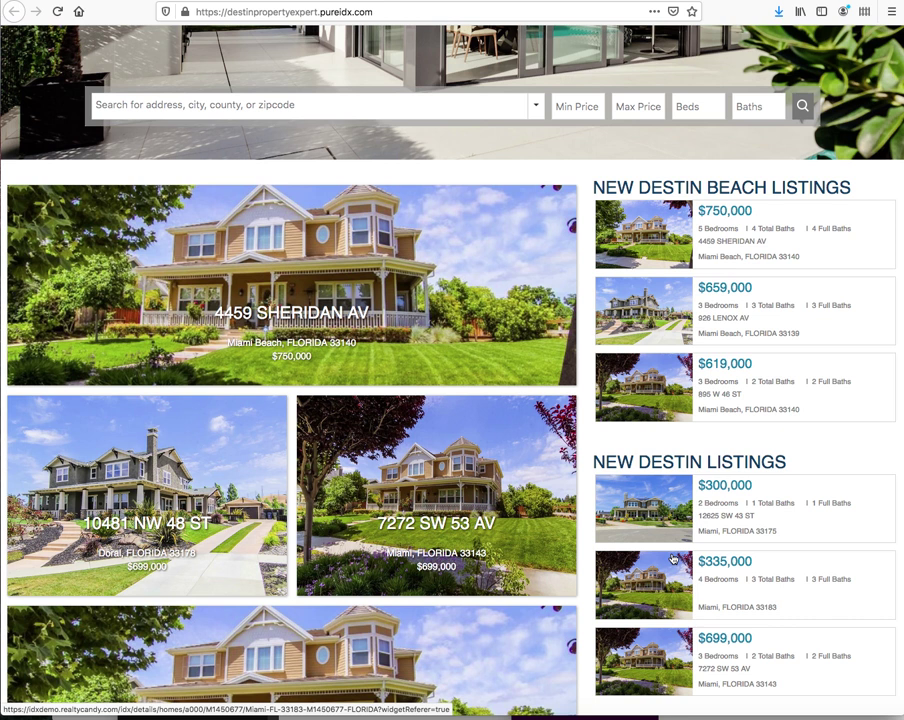
{"action": "left_click", "coordinate": [726, 4]}
{"action": "scroll", "coordinate": [440, 276], "scroll_direction": "up", "scroll_amount": 10}
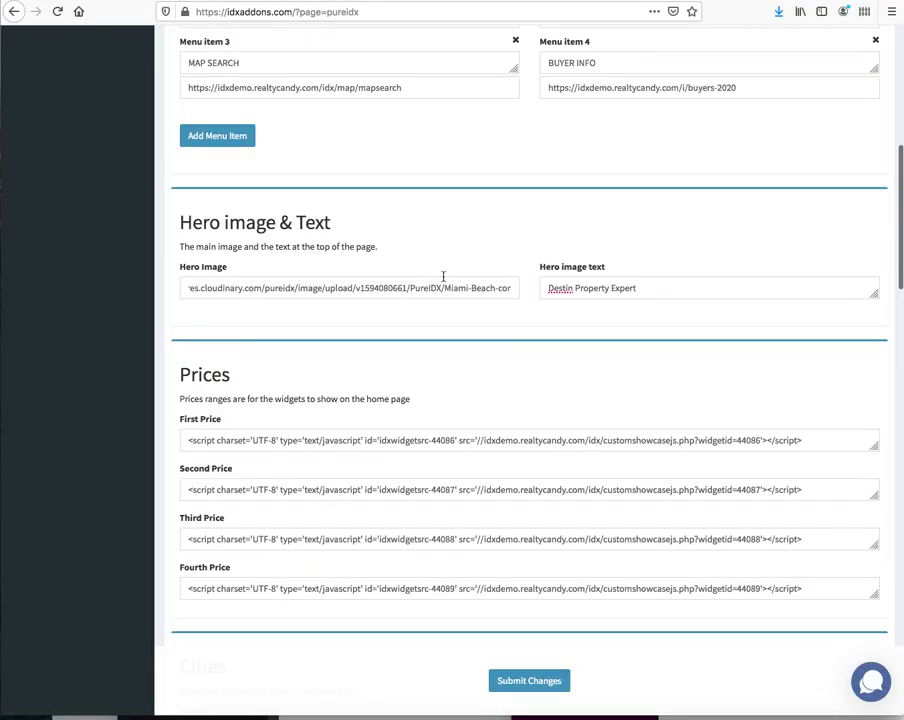
{"action": "scroll", "coordinate": [443, 276], "scroll_direction": "up", "scroll_amount": 3}
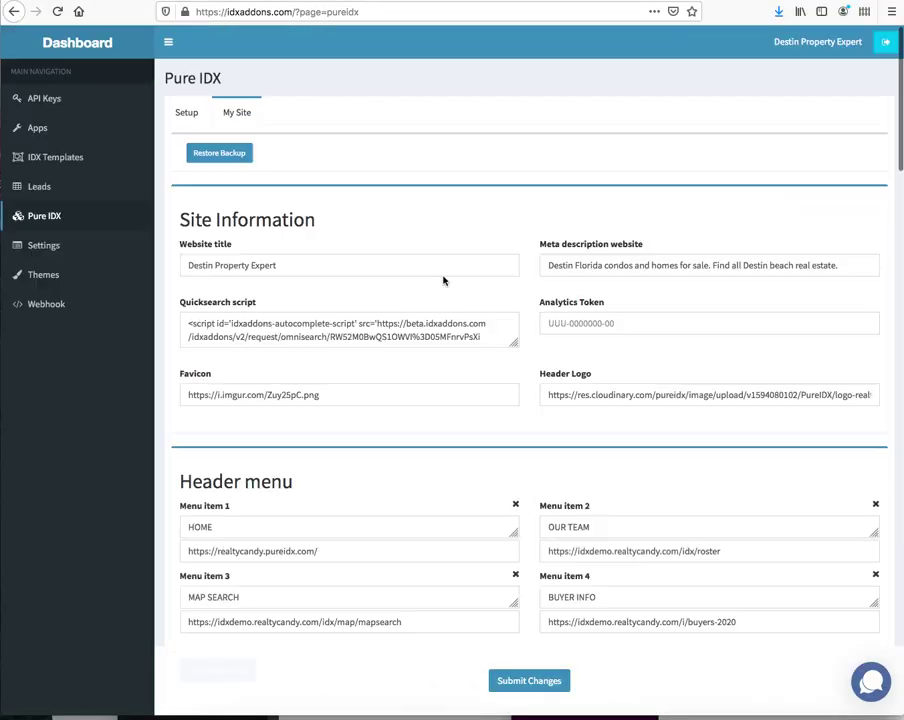
{"action": "left_click", "coordinate": [219, 152]}
{"action": "left_click", "coordinate": [400, 107]}
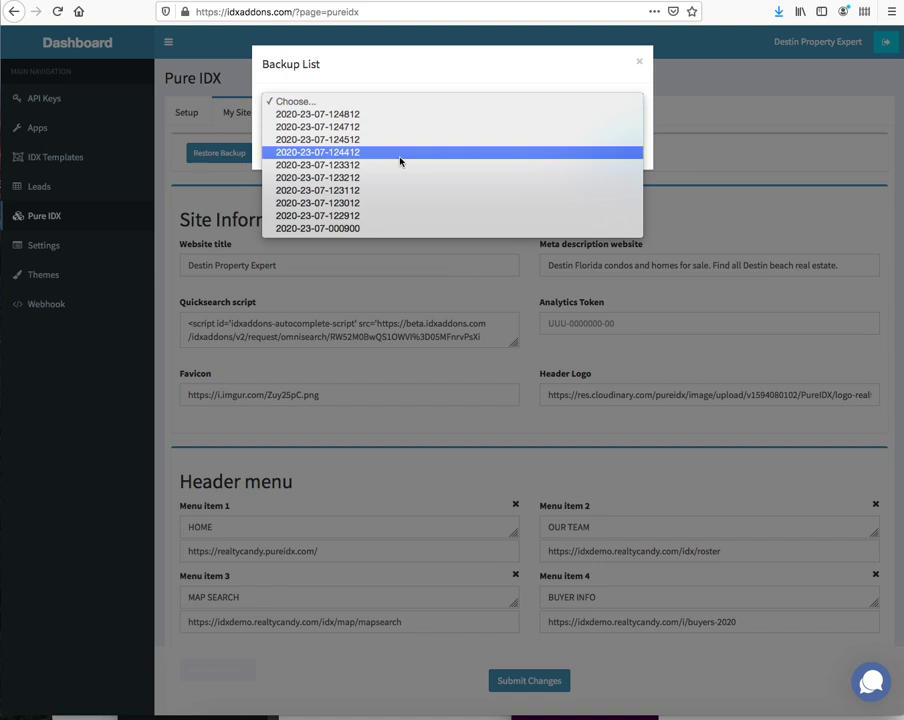
{"action": "left_click", "coordinate": [469, 62]}
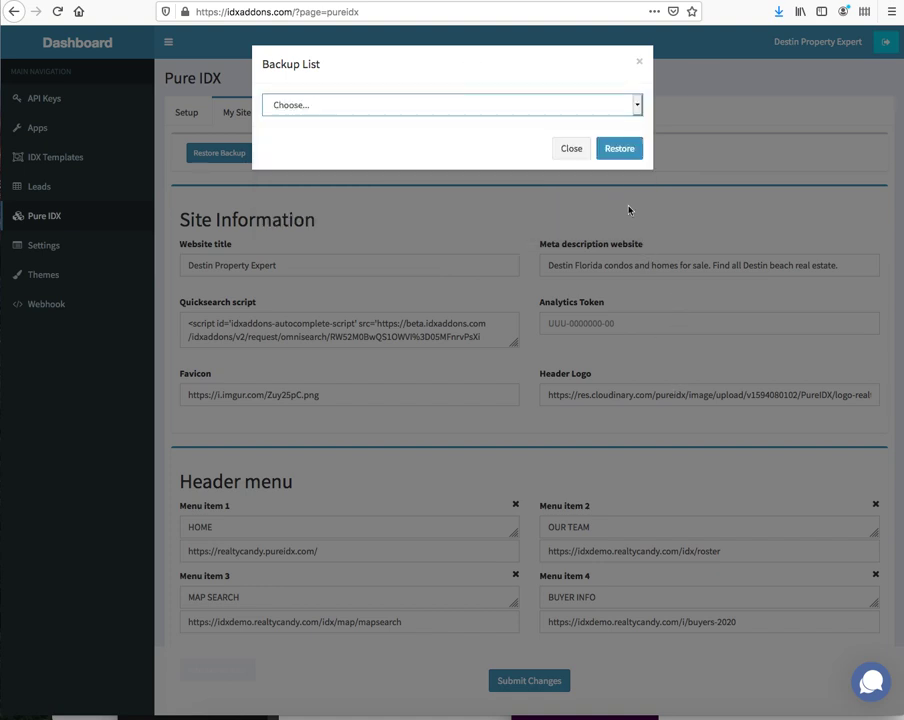